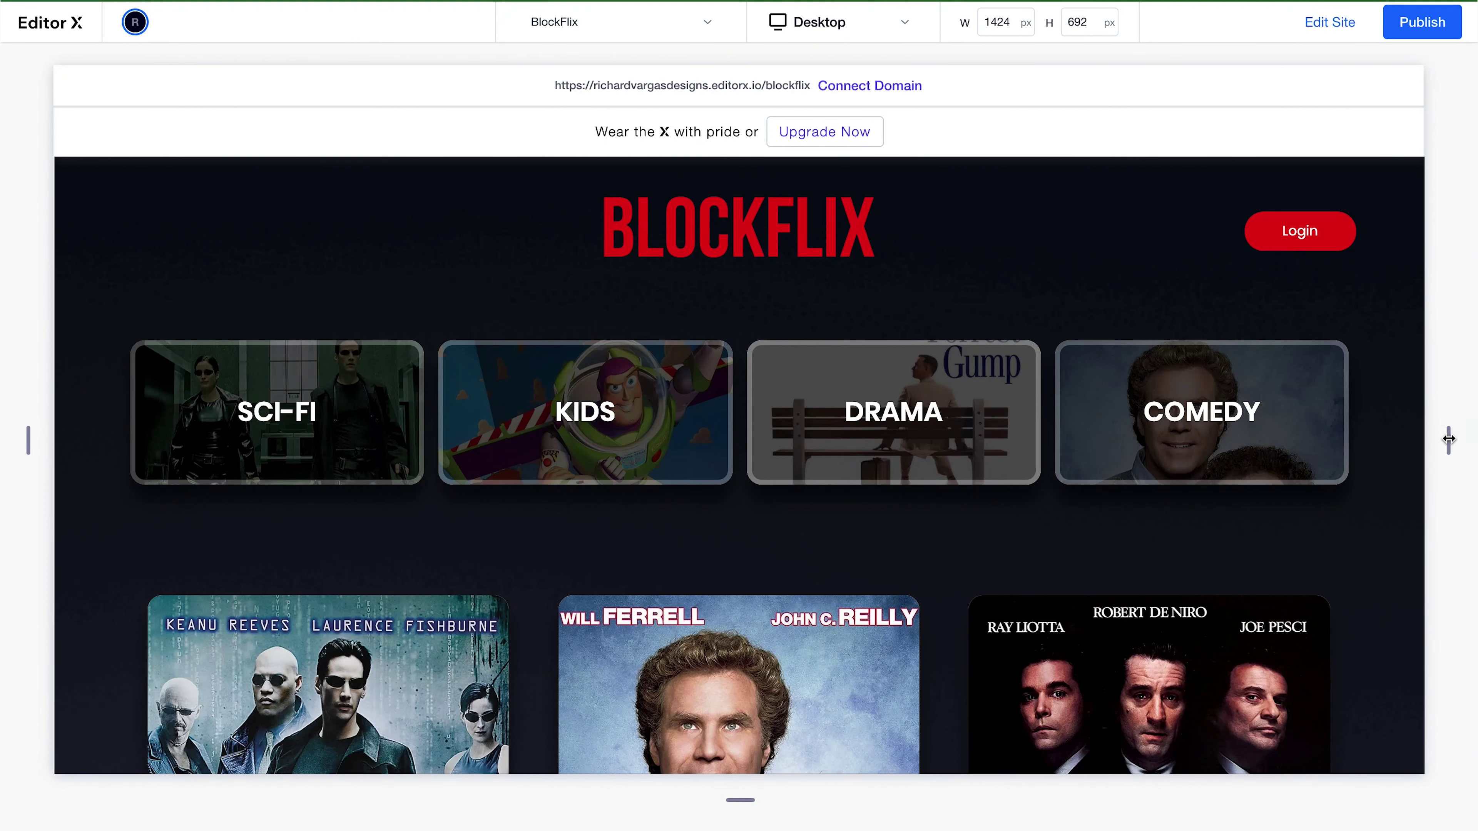
- Narrow the BlockFlix page preview to examine how the category cards and movie posters respond
drag(1453, 439, 1218, 431)
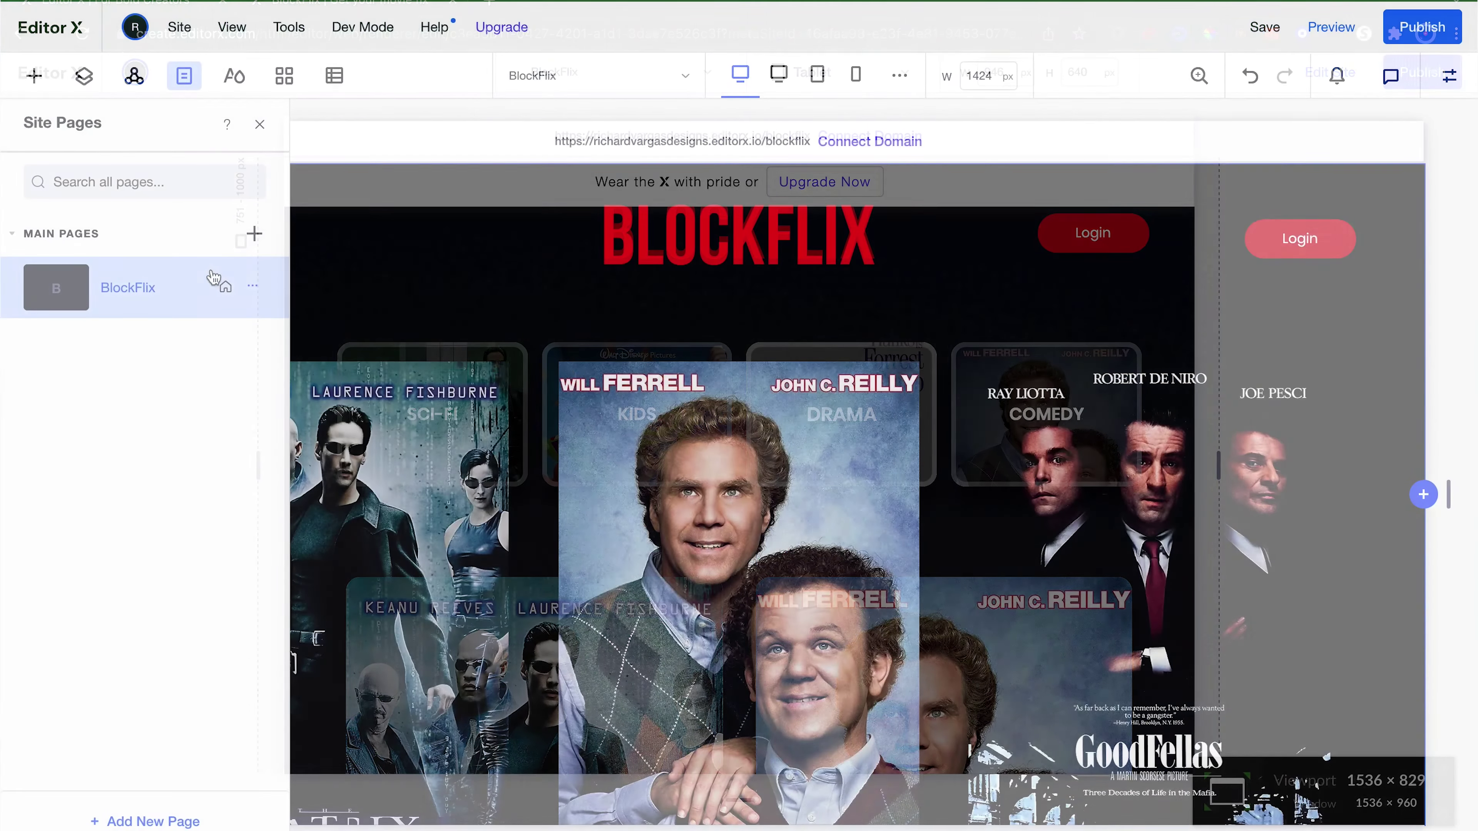
- Add a standard blank page to the site's main pages, keeping the default name New Page
click(261, 228)
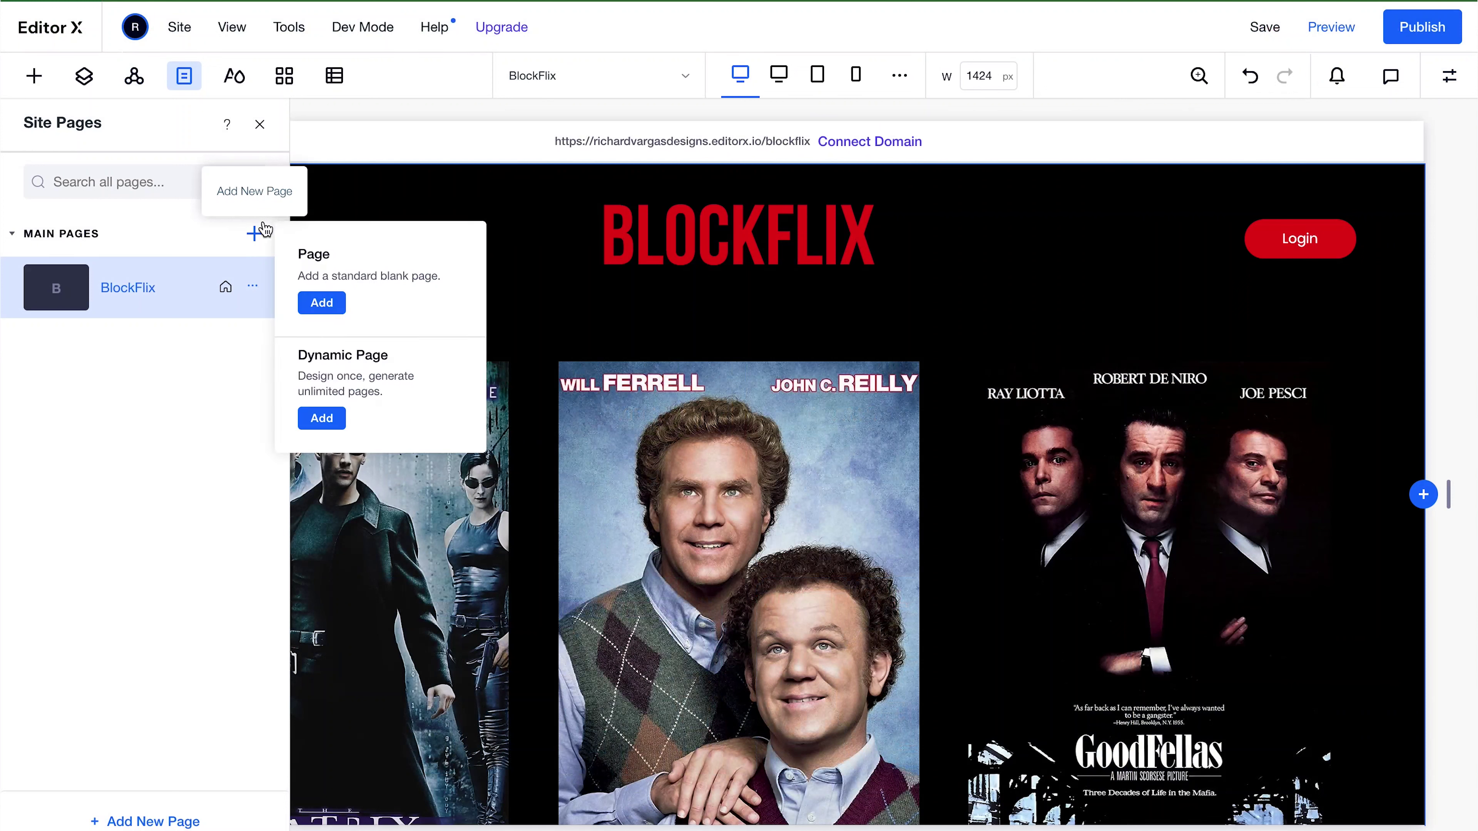
click(322, 302)
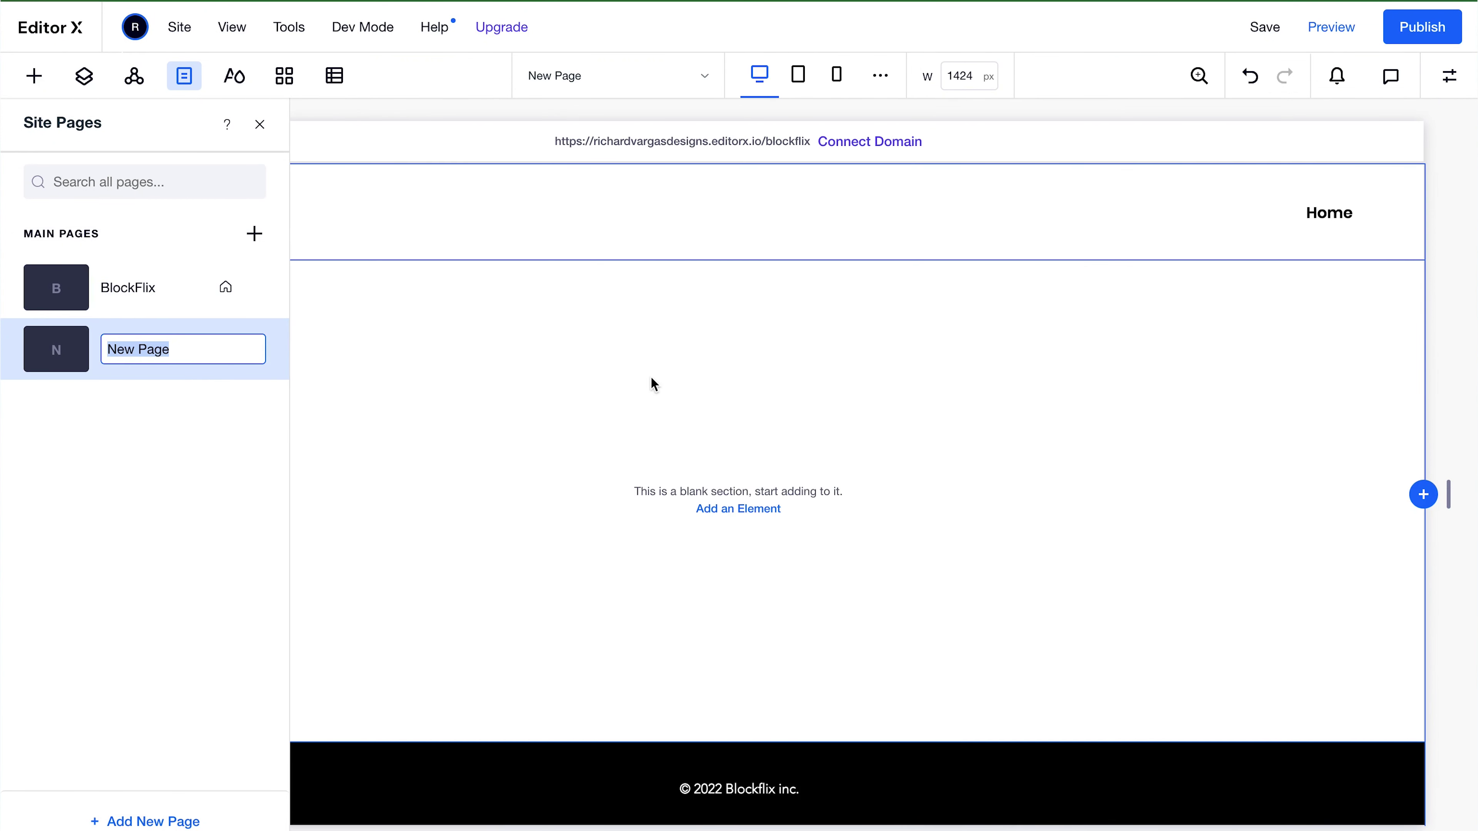
key(Return)
click(262, 130)
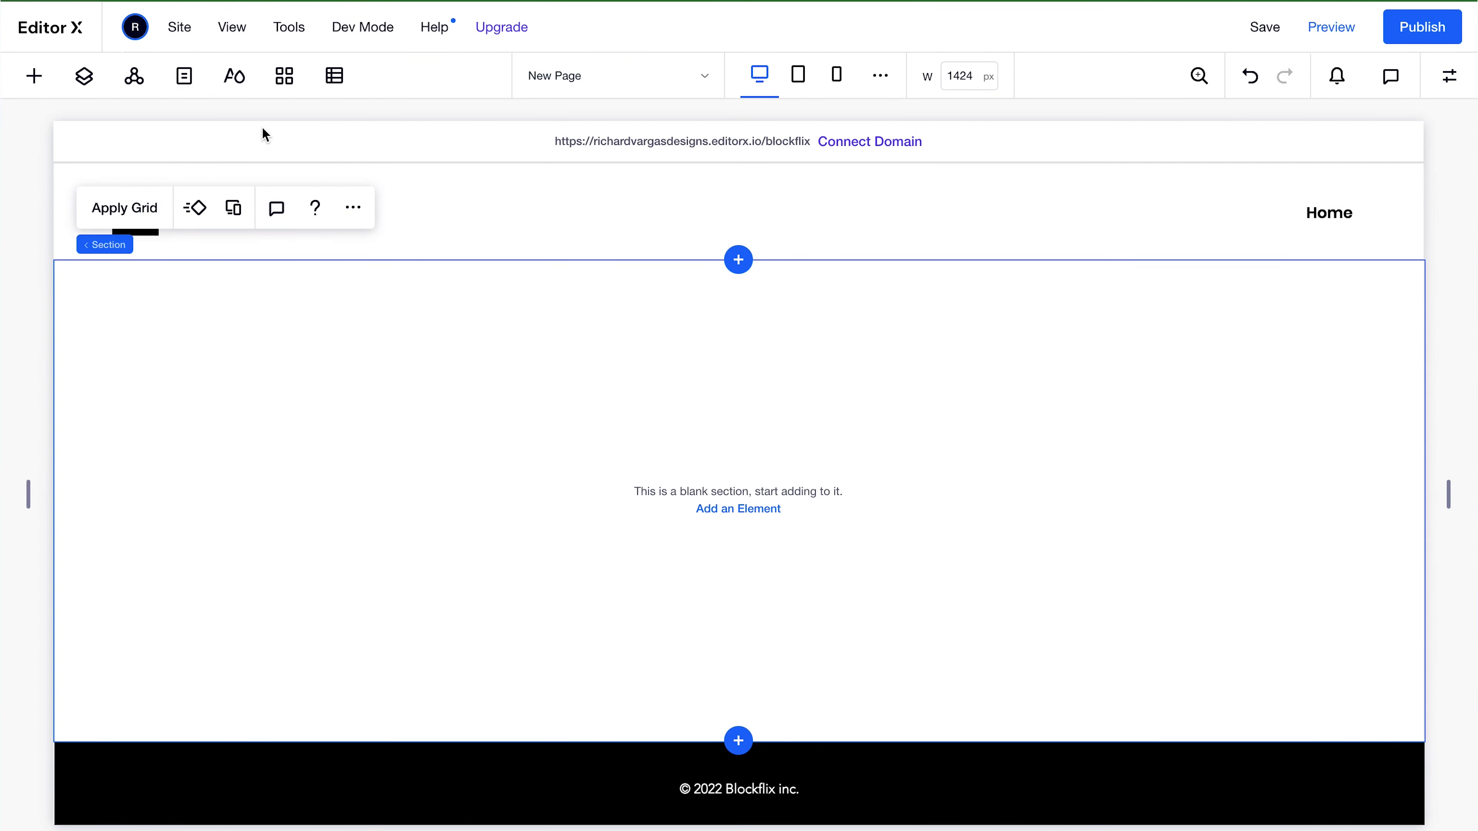
- Browse the preset layouters available among the layout tools
click(42, 80)
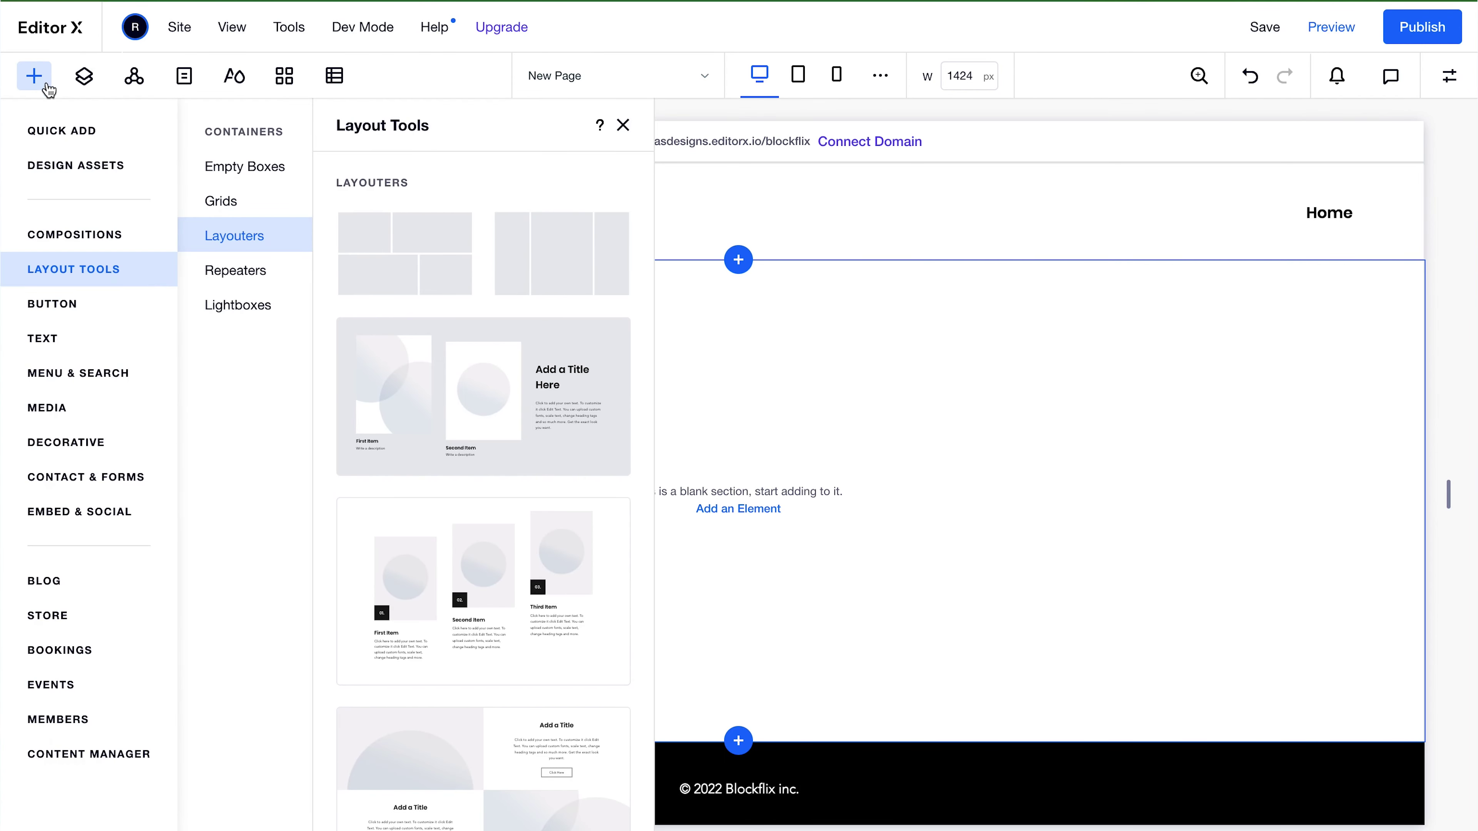
scroll(378, 262, down, 1)
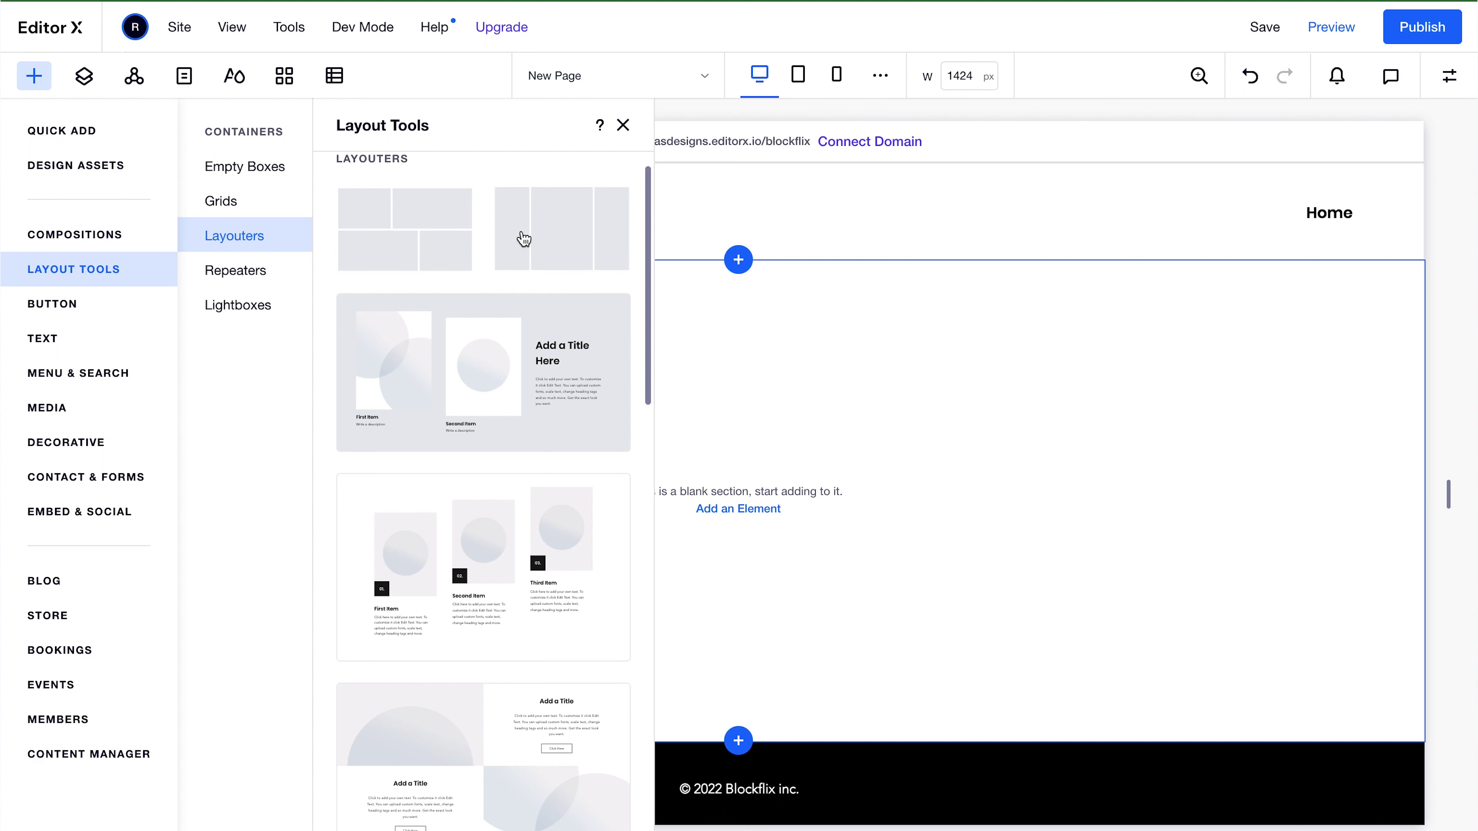
scroll(485, 269, down, 8)
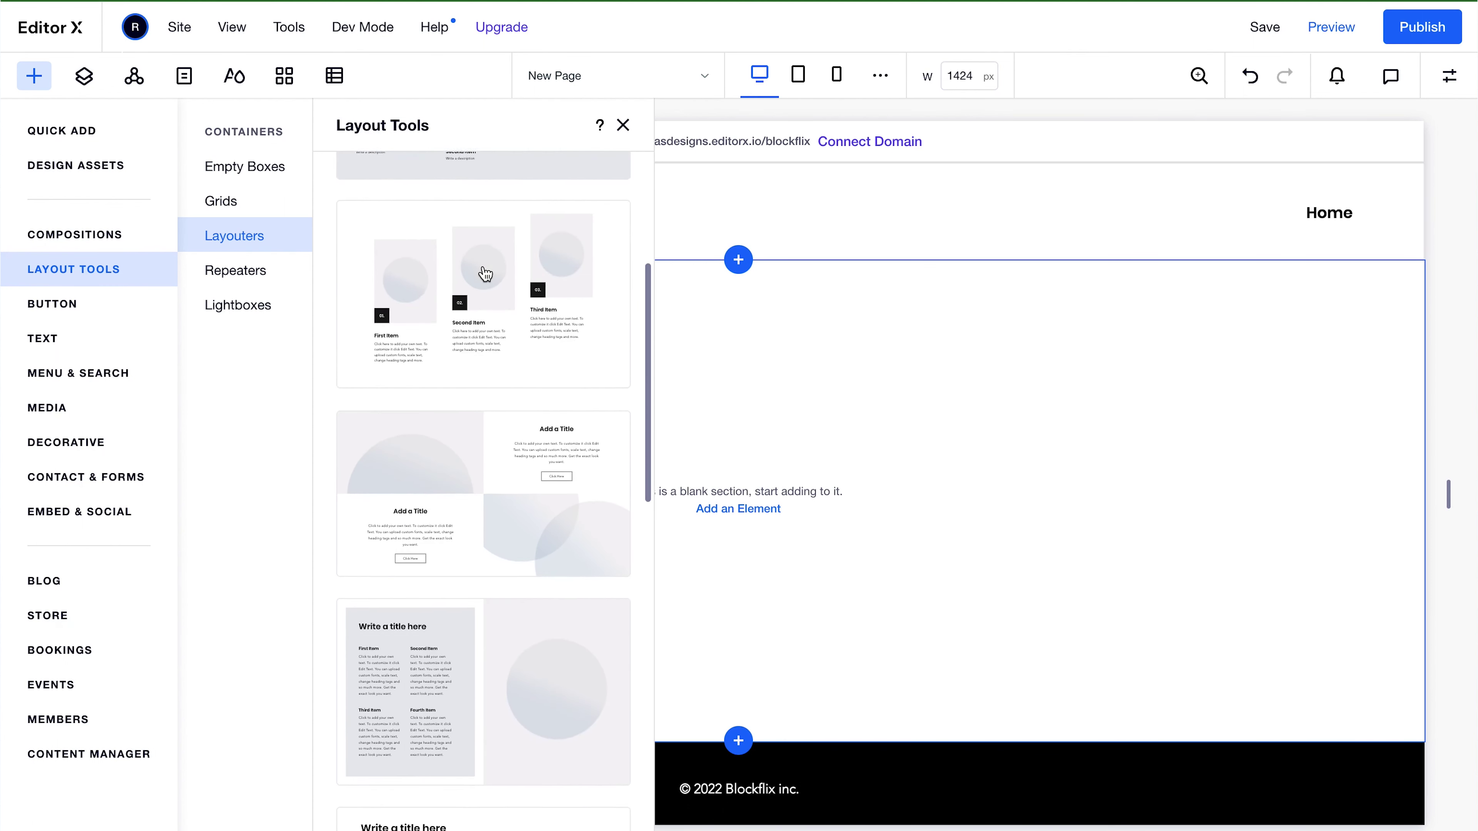
scroll(485, 274, down, 8)
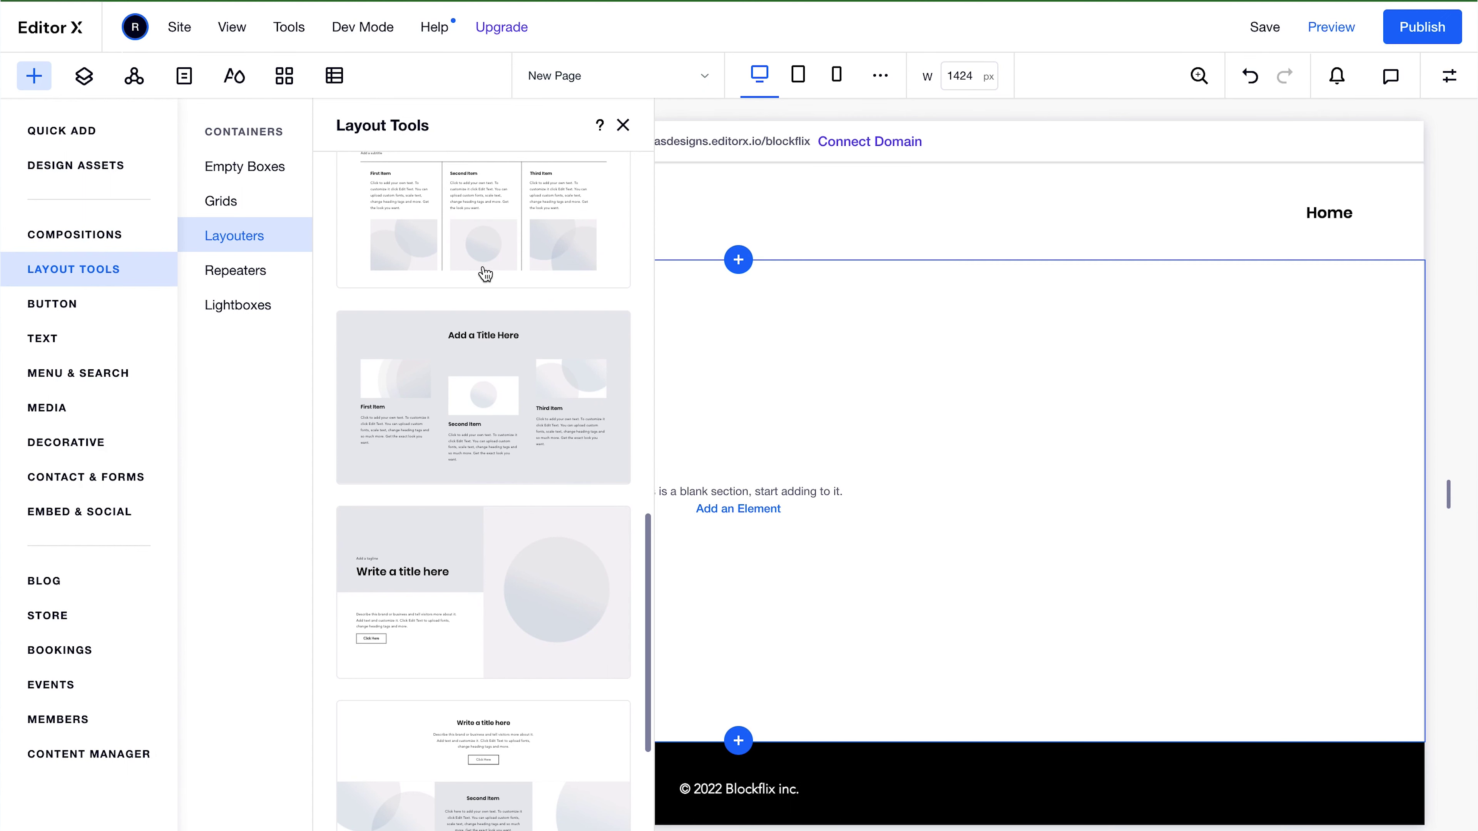
scroll(485, 273, up, 10)
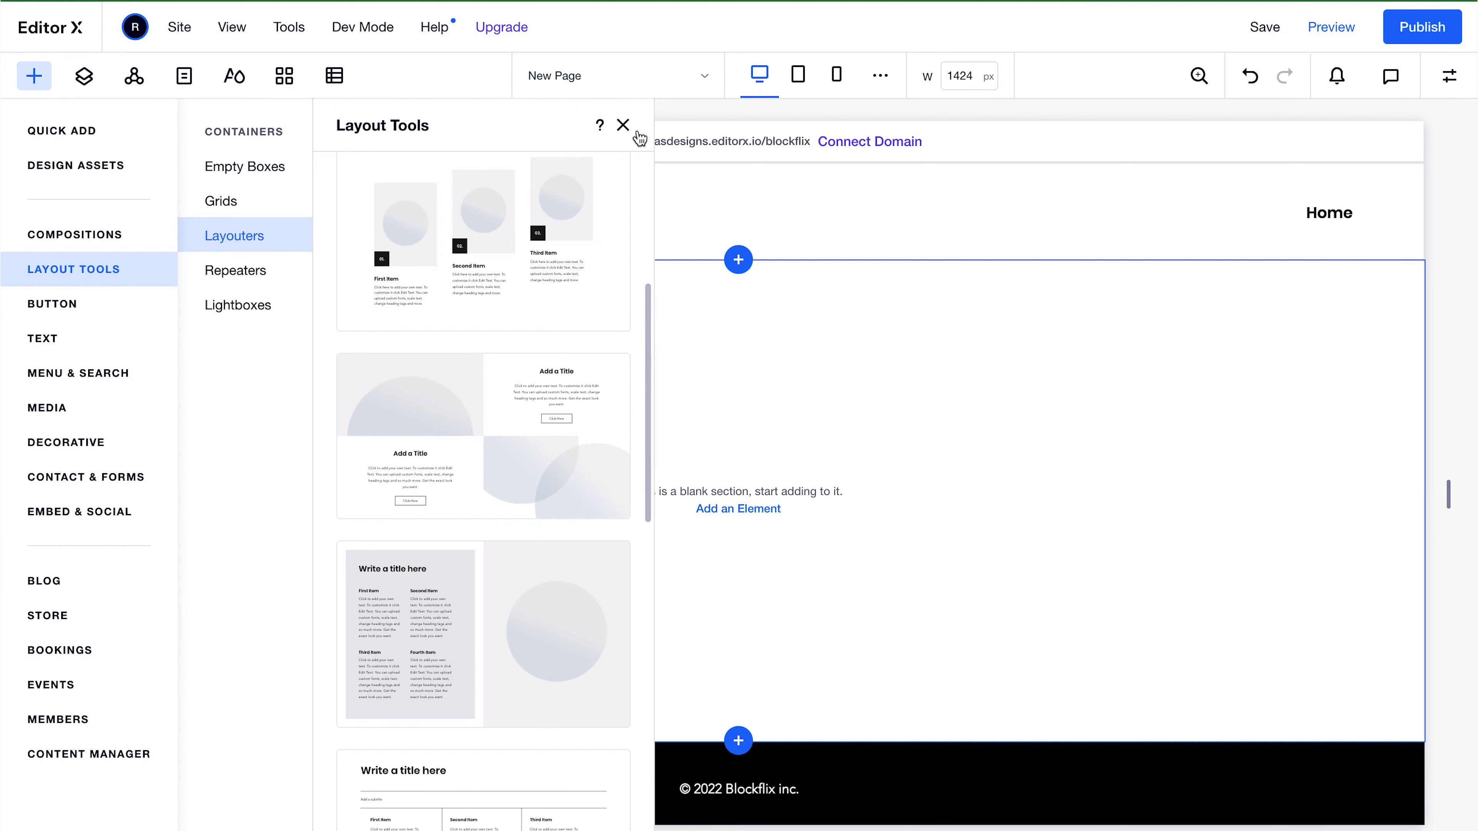
click(623, 125)
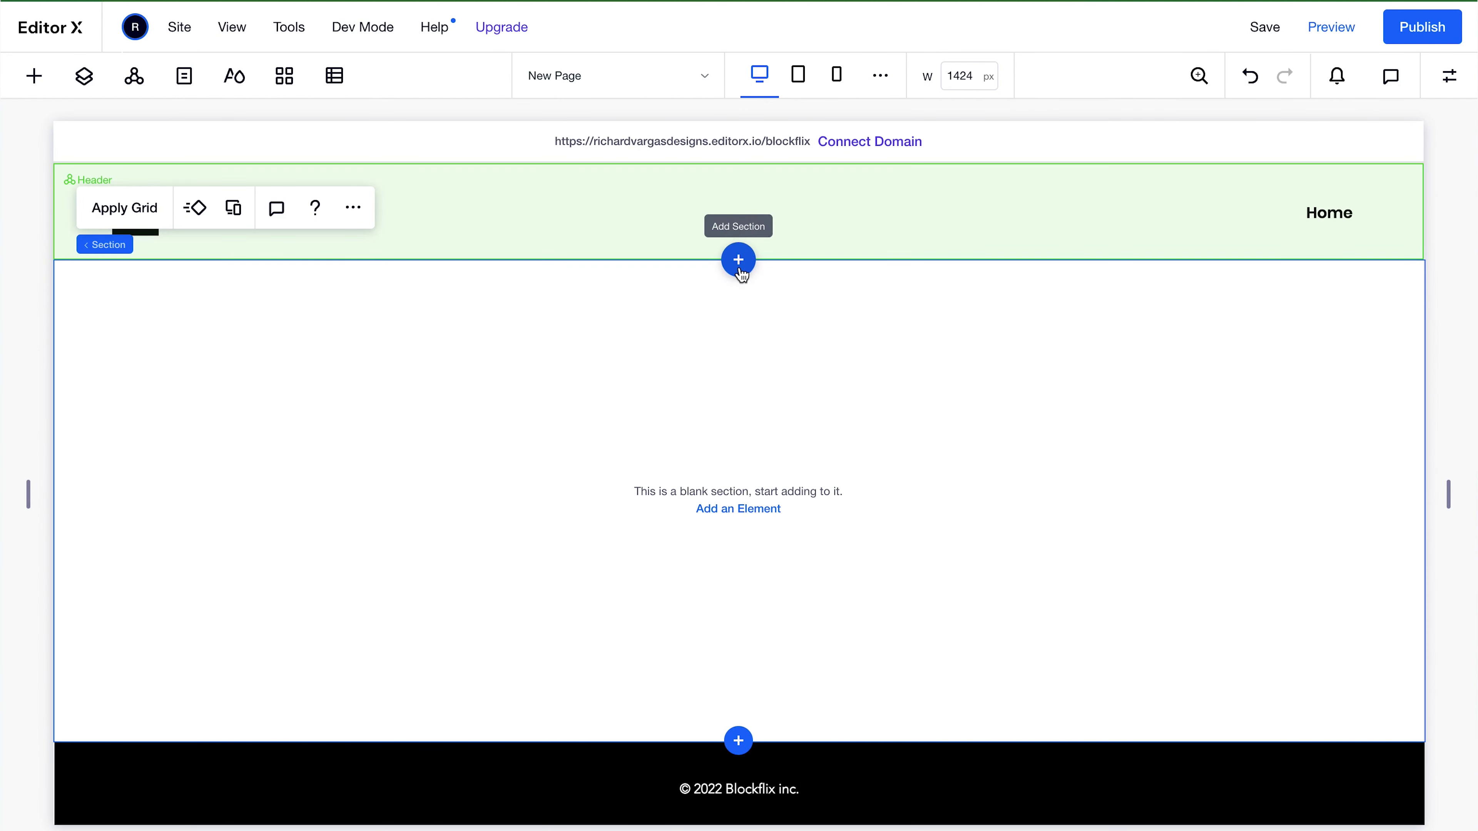
- Add a layouter section between the header and the blank section, using the equal two-by-two display type
click(738, 260)
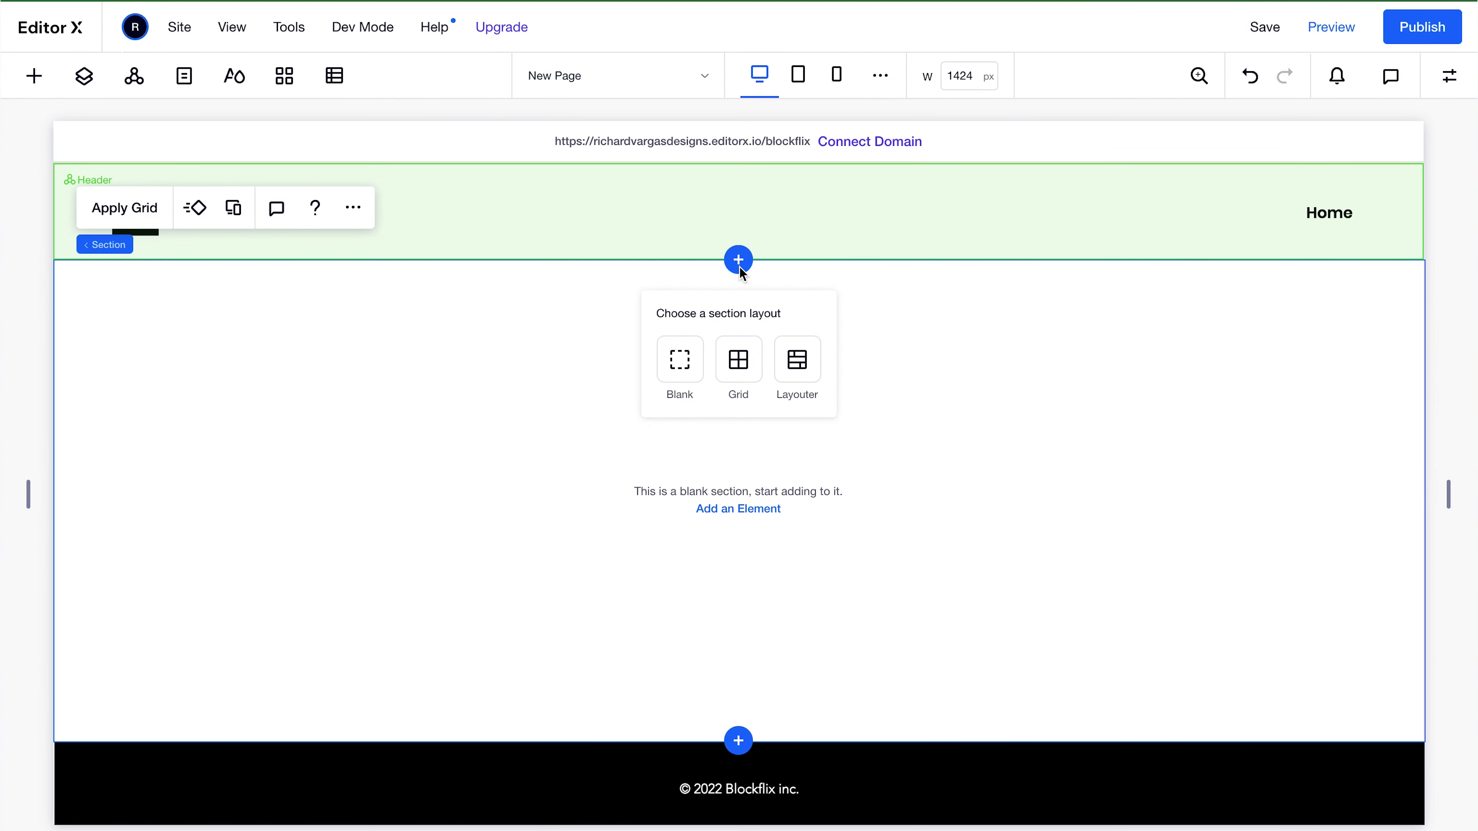
click(782, 366)
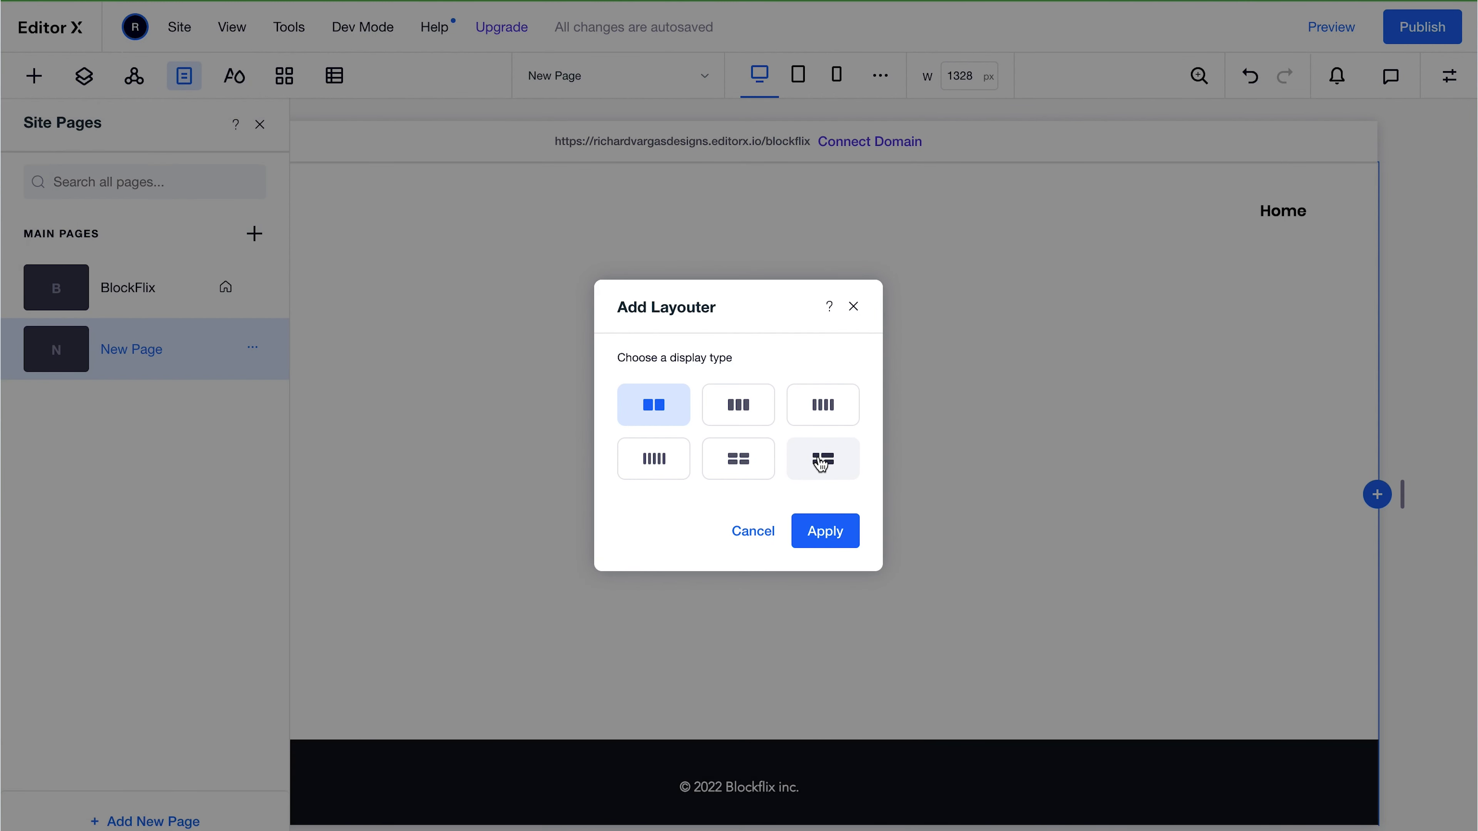
click(765, 459)
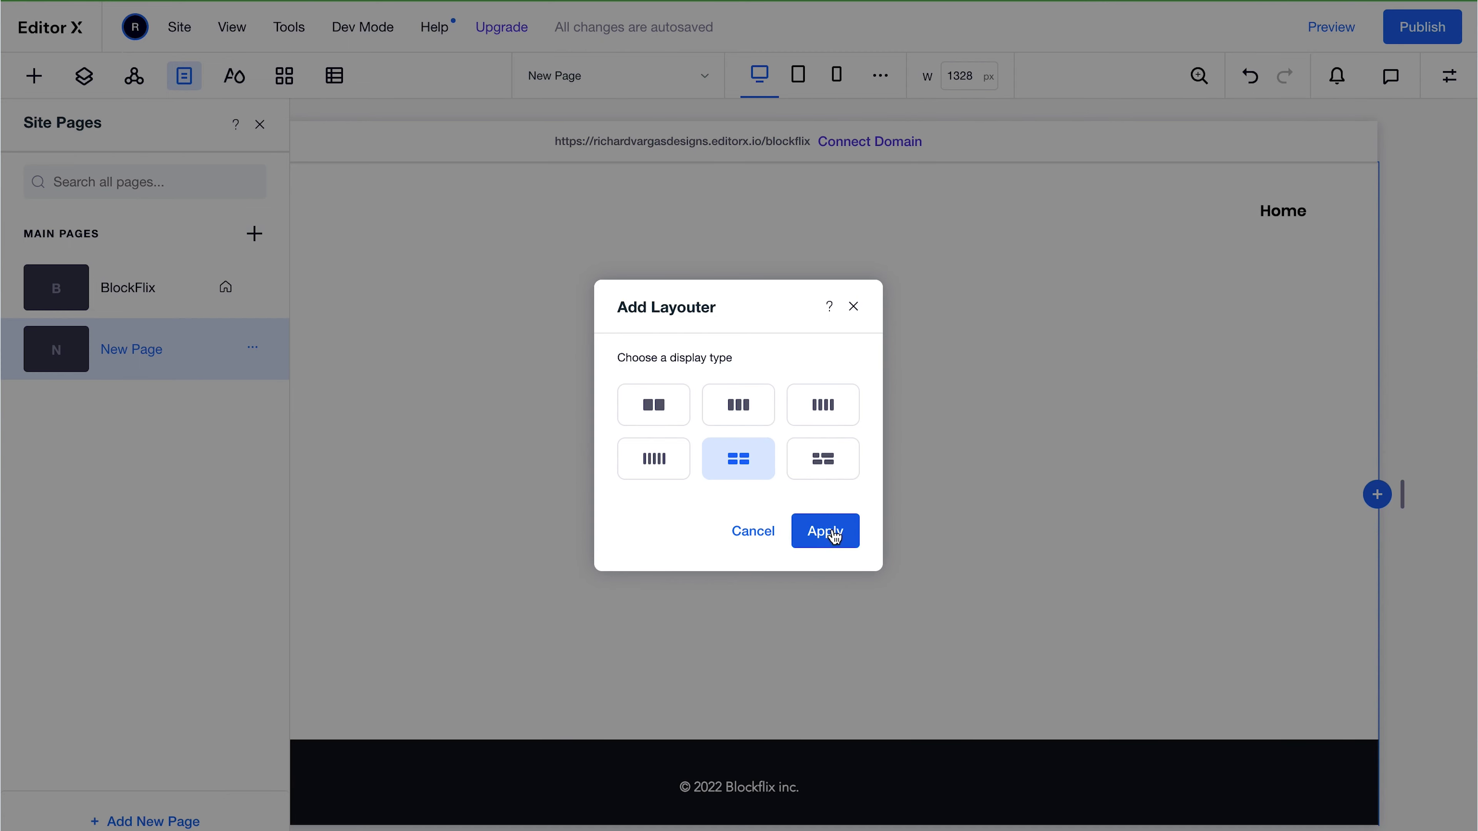
click(826, 530)
drag(1298, 502, 861, 506)
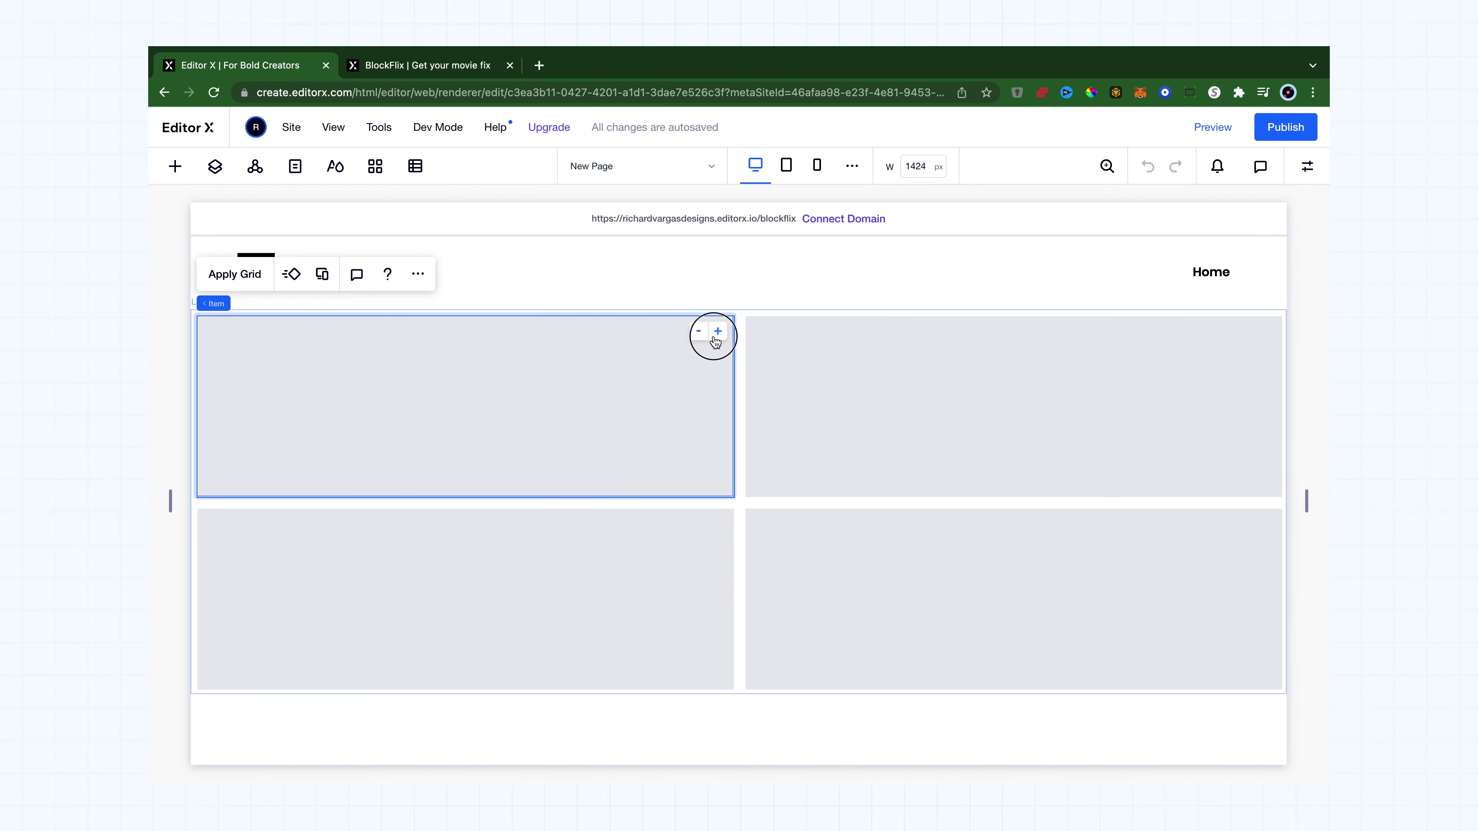
- Reduce the width of the layouter's upper-left item to 20%
click(717, 331)
click(1246, 331)
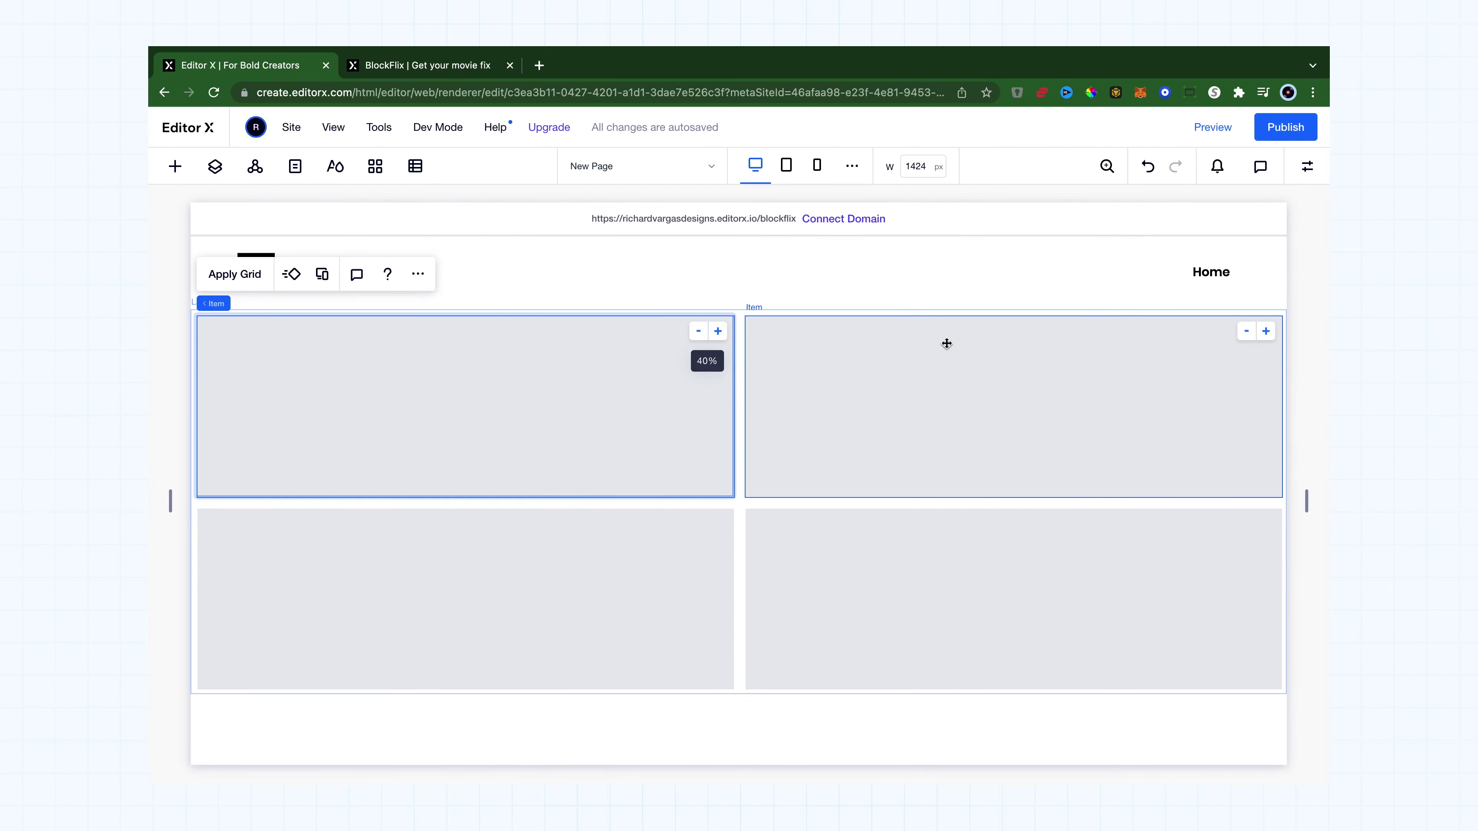
click(698, 332)
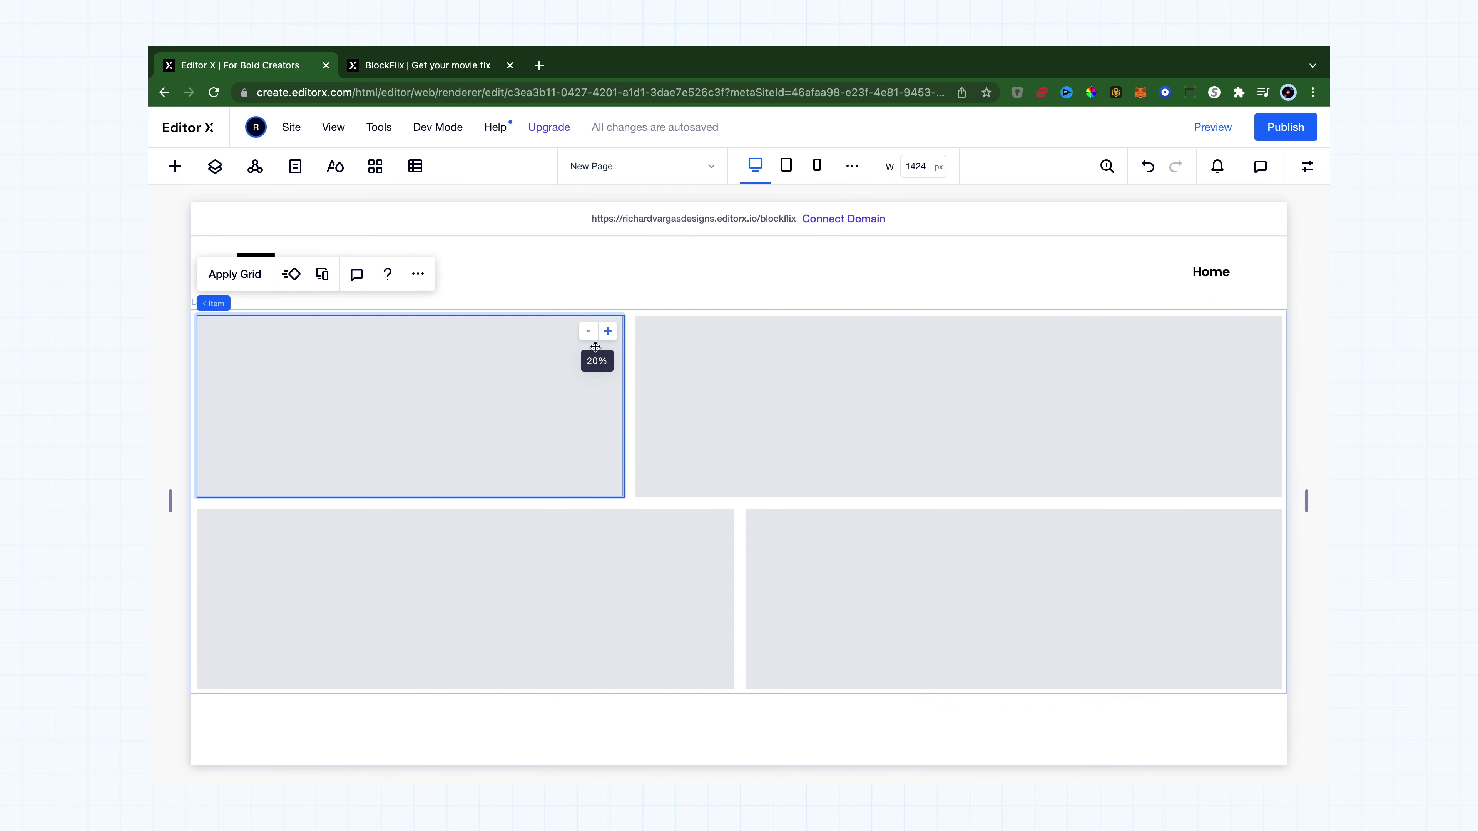
scroll(885, 334, down, 1)
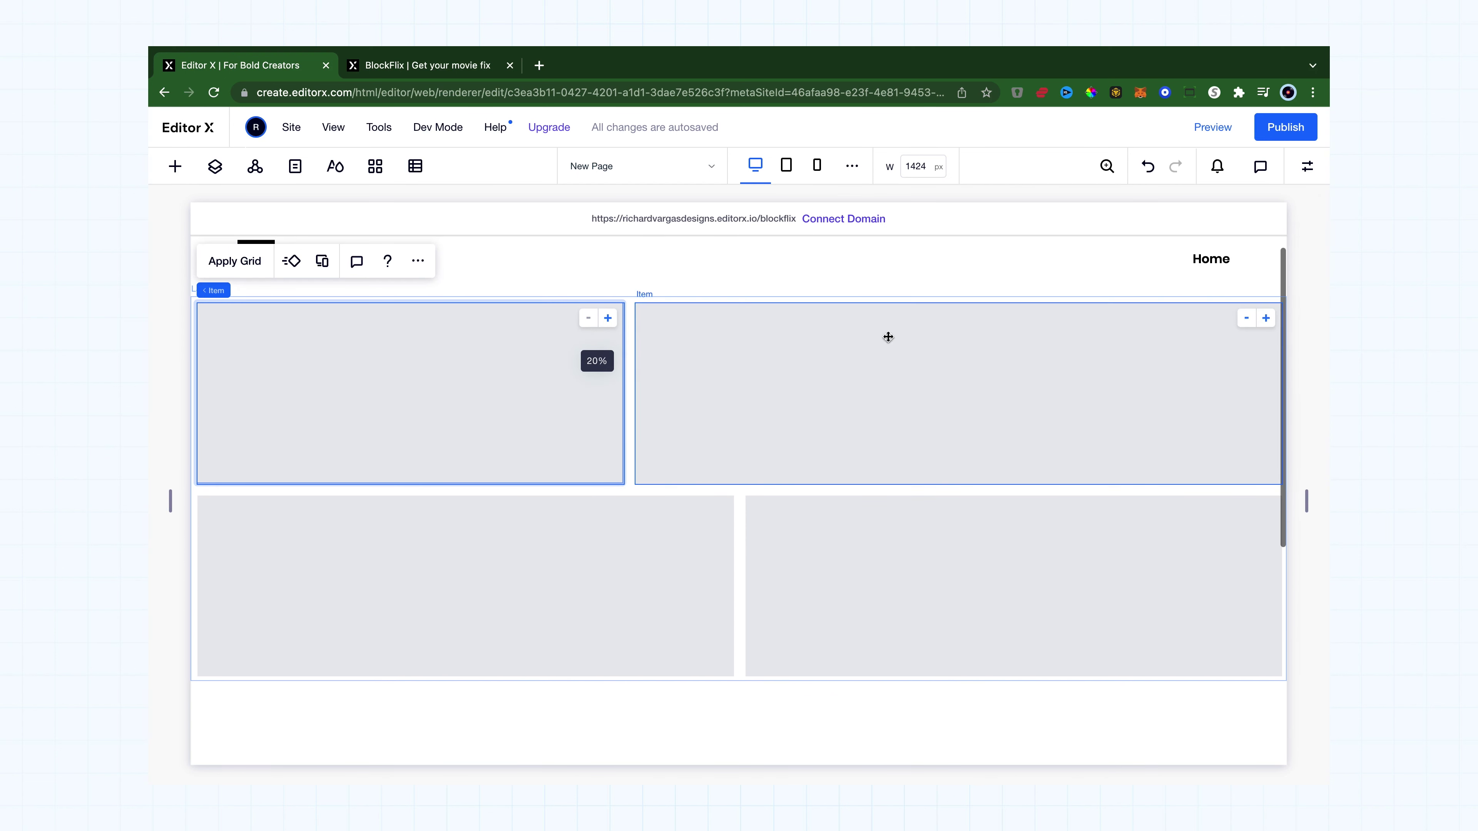
- Set the upper-left layouter item's width to exactly 40% in its sizing options
click(1307, 167)
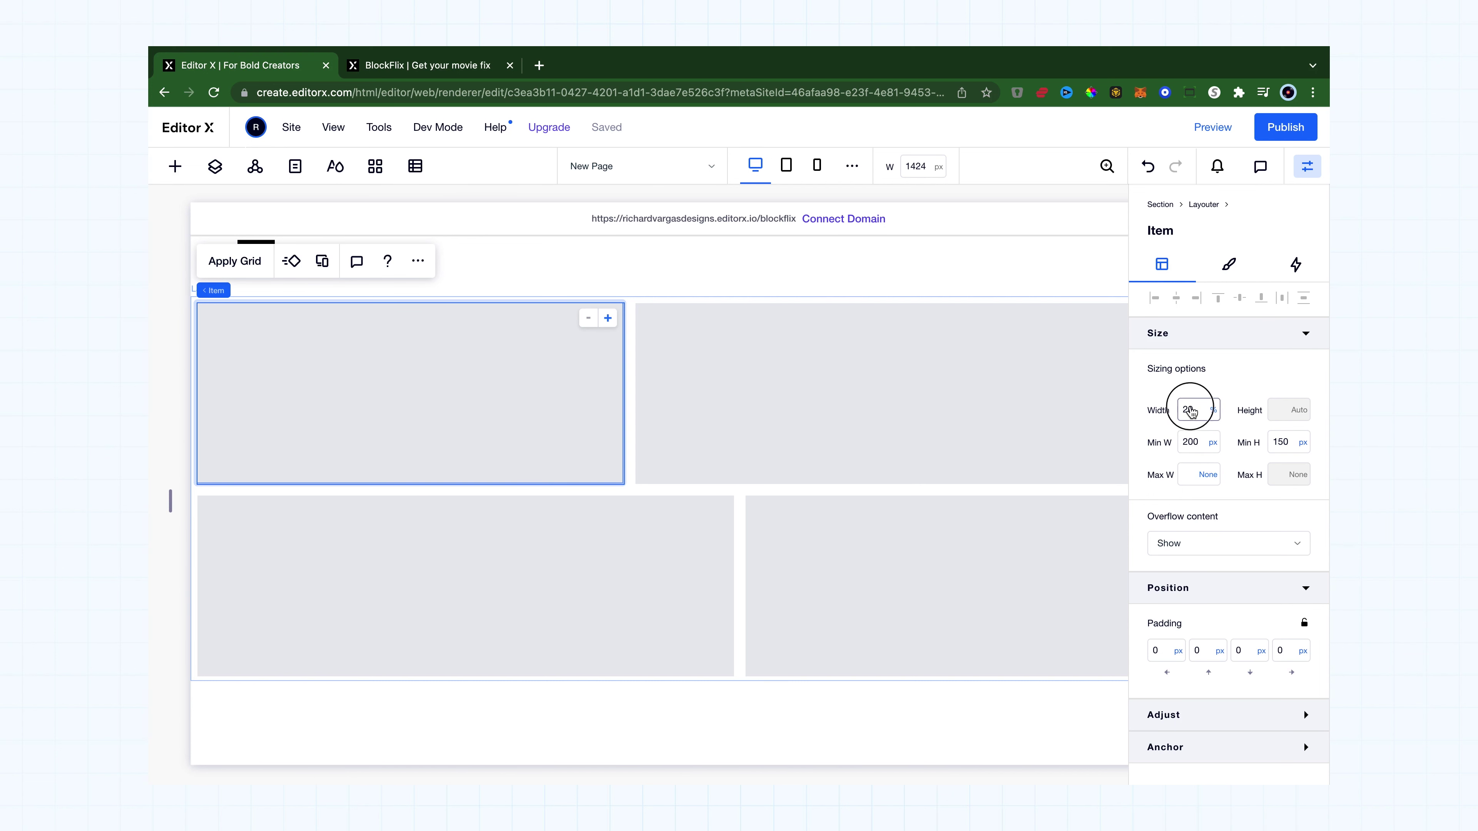
text(40)
key(Return)
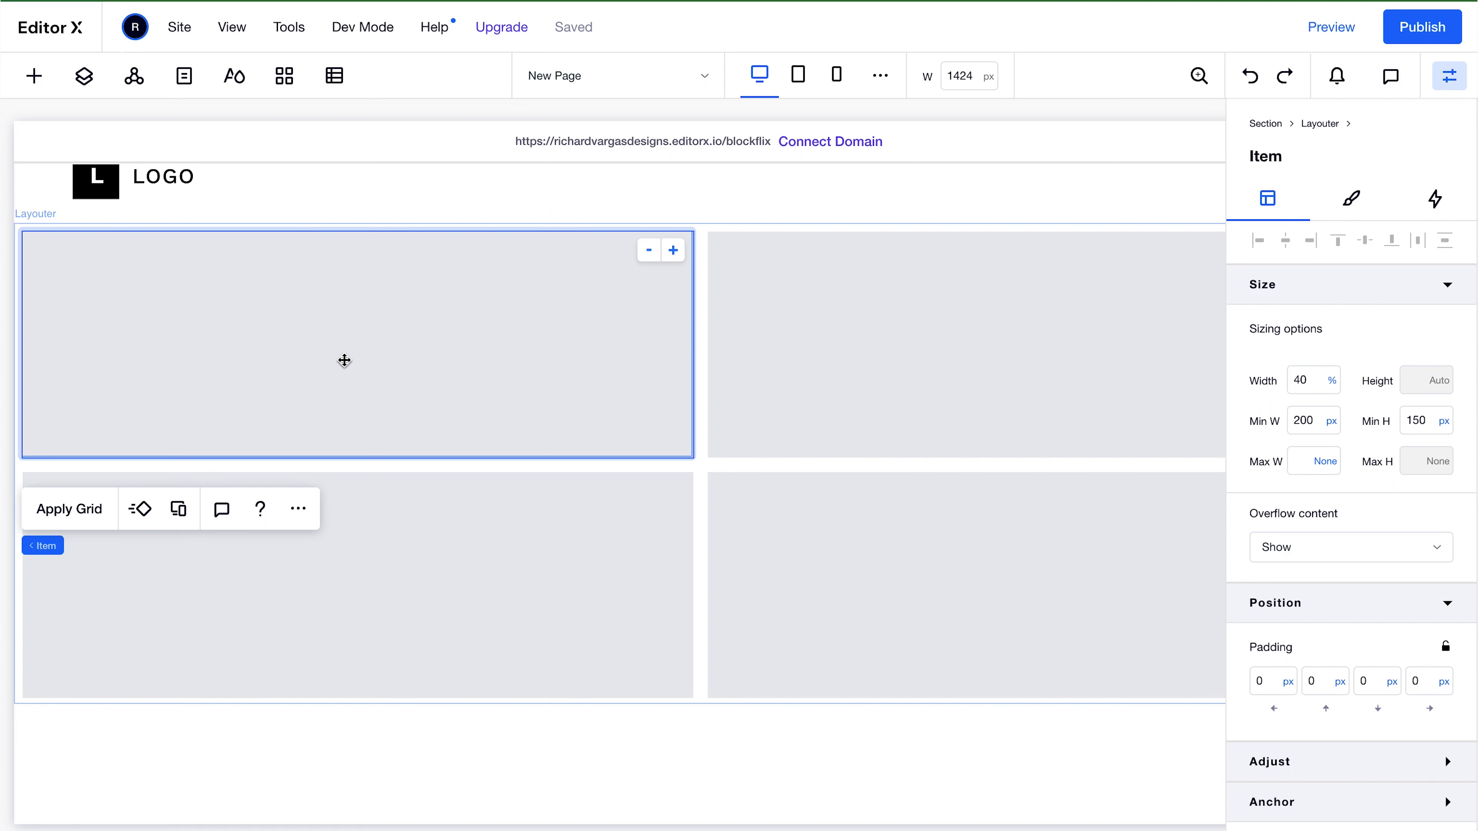
- Reorder the layouter by switching the lower-left item with the previous item
drag(318, 323, 703, 525)
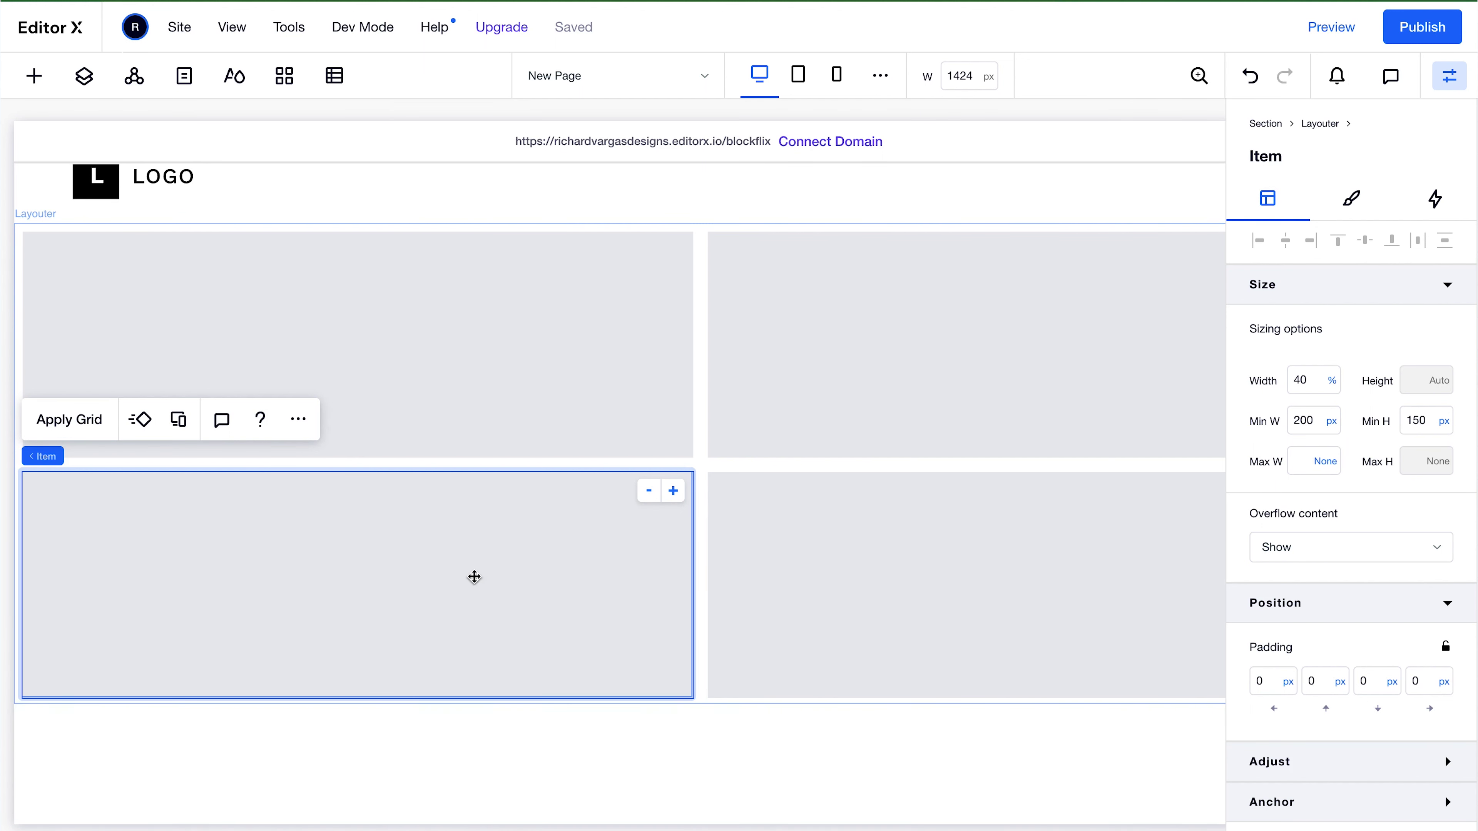
right_click(468, 553)
mouse_move(509, 394)
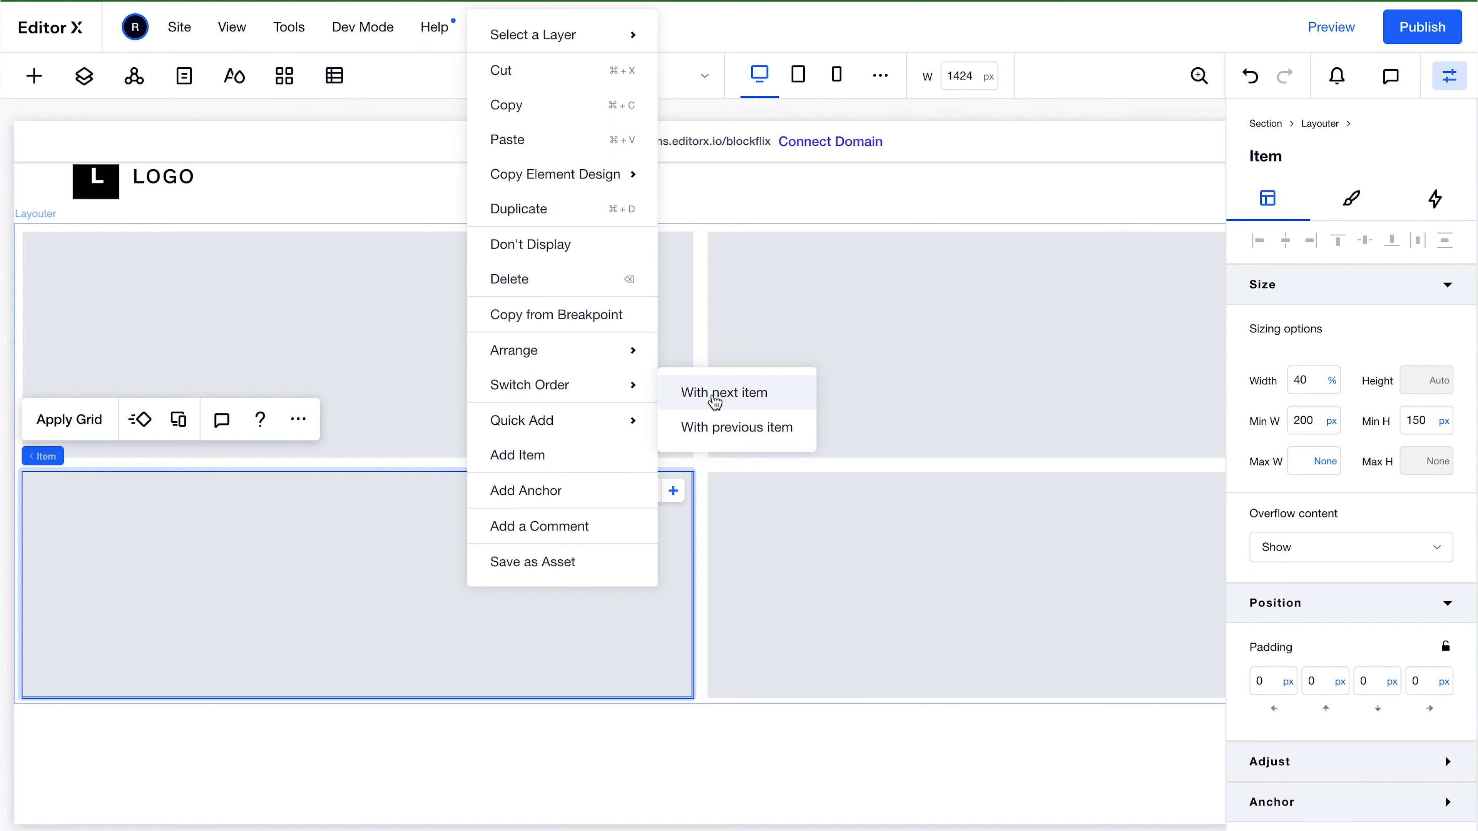
click(717, 430)
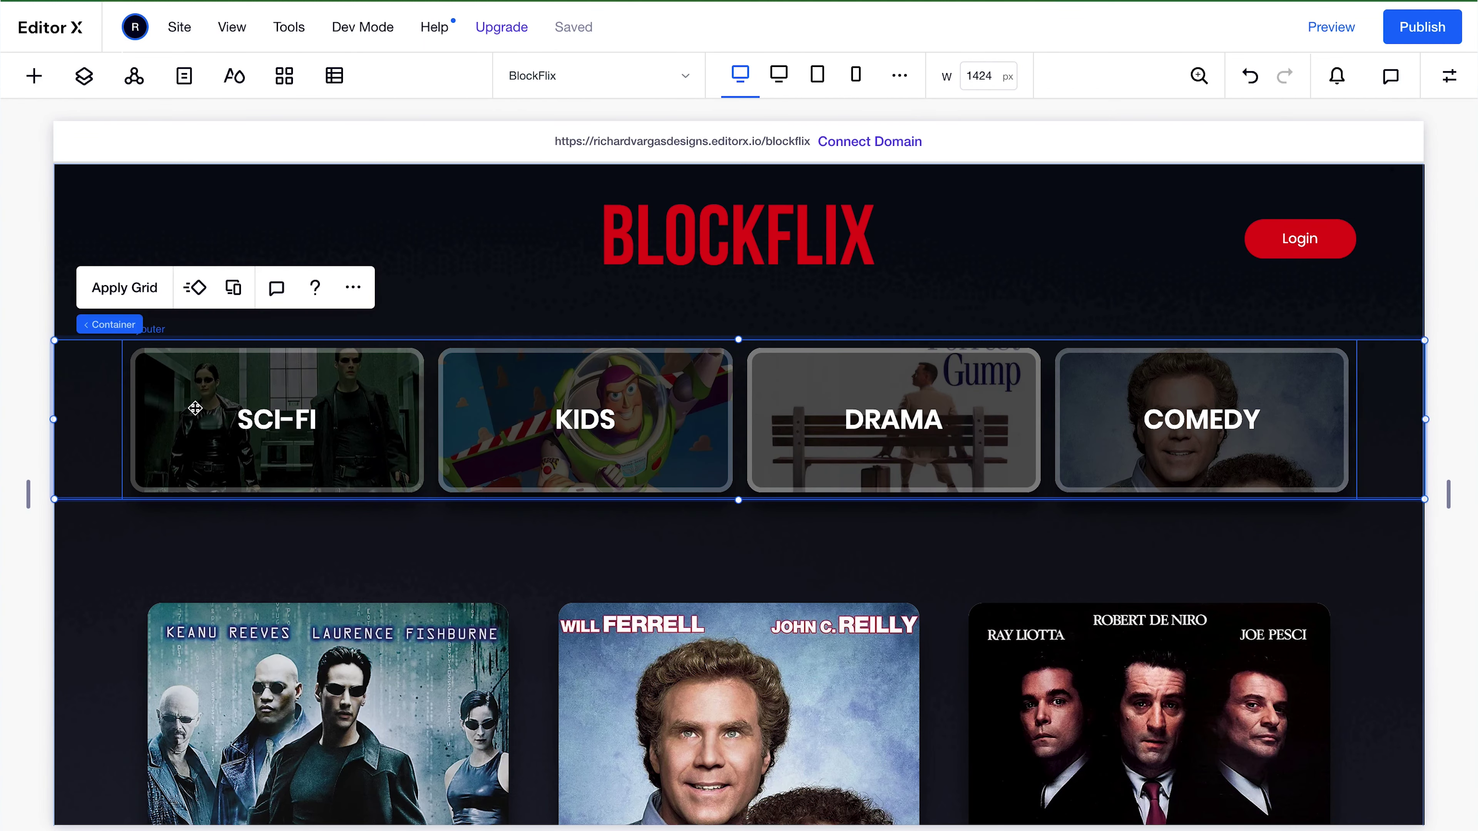
- Open the layout settings of the movie-category layouter on the BlockFlix page
click(198, 405)
right_click(205, 402)
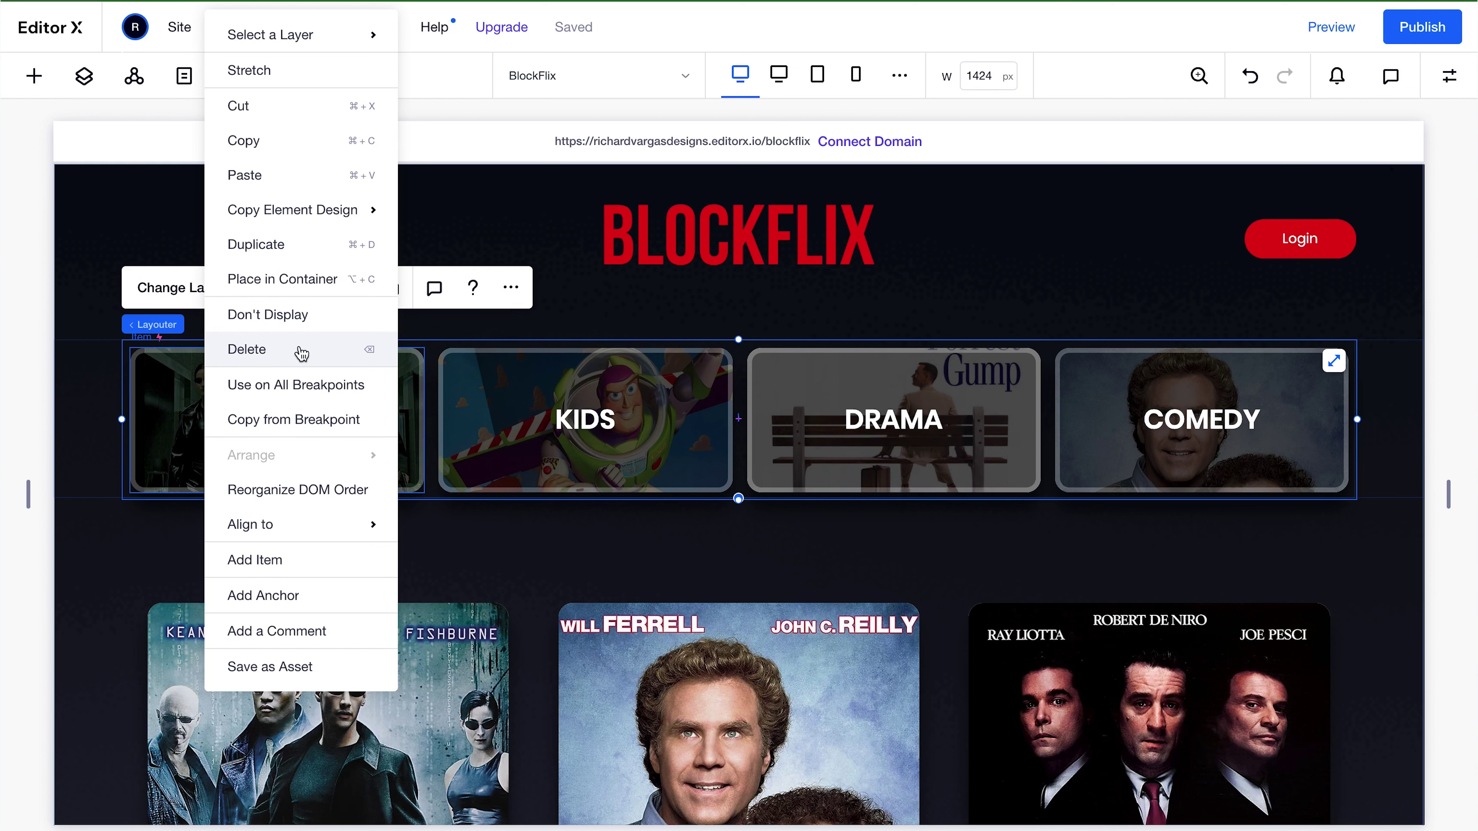
key(Escape)
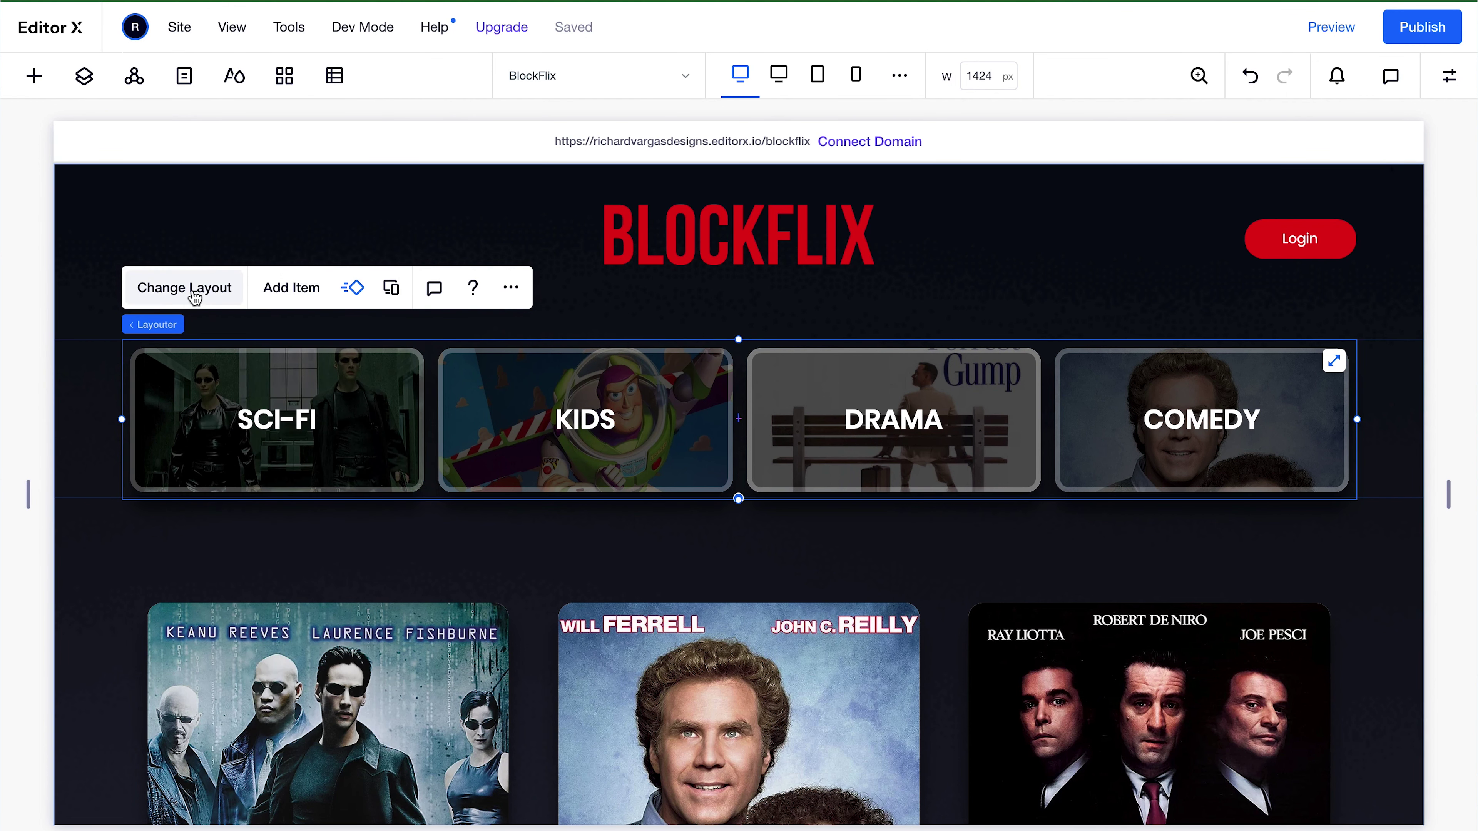
click(192, 289)
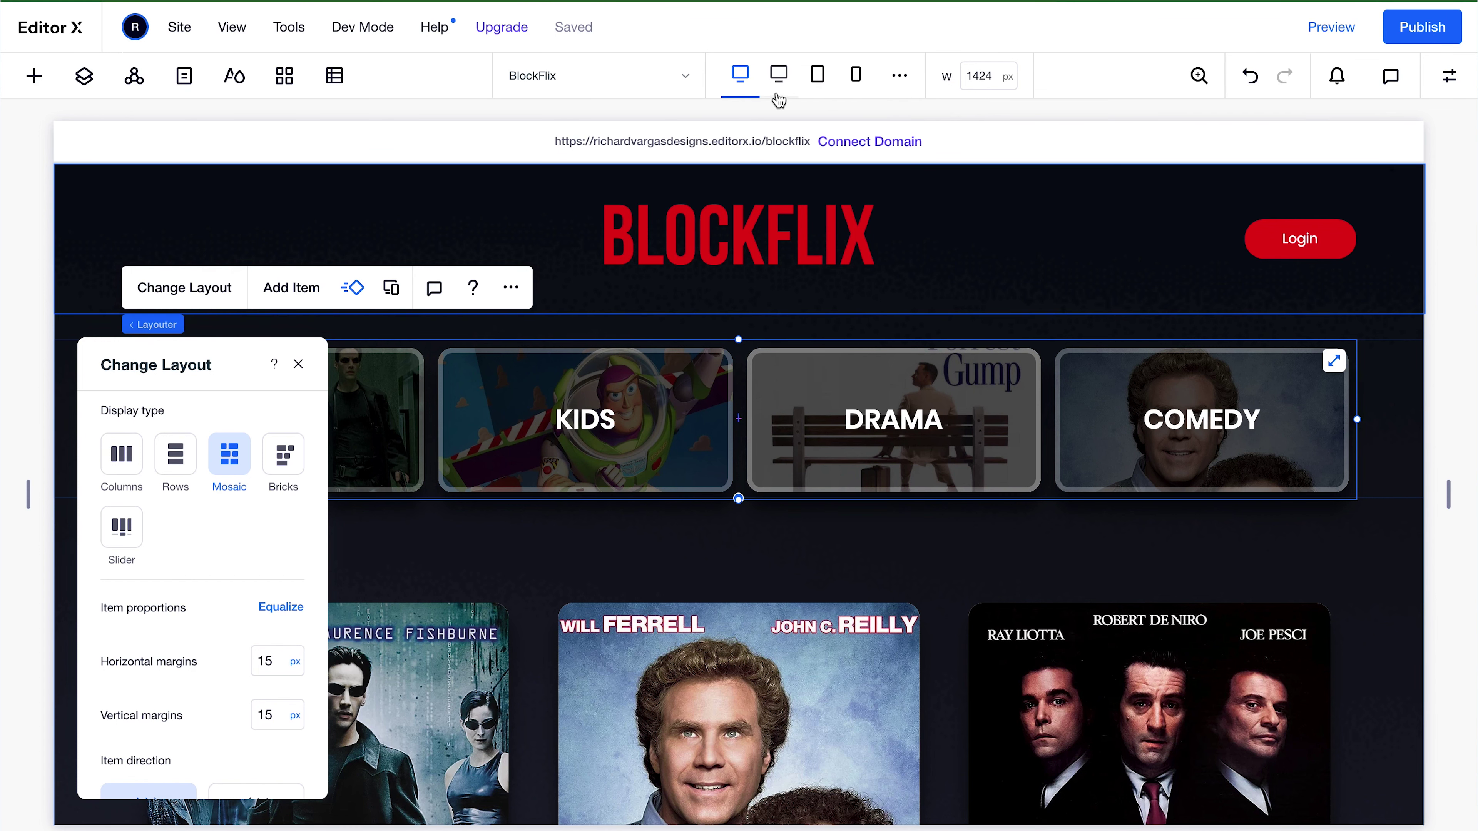
- Change the category layouter's display type to Rows at the 1001–1217 px breakpoint
click(779, 74)
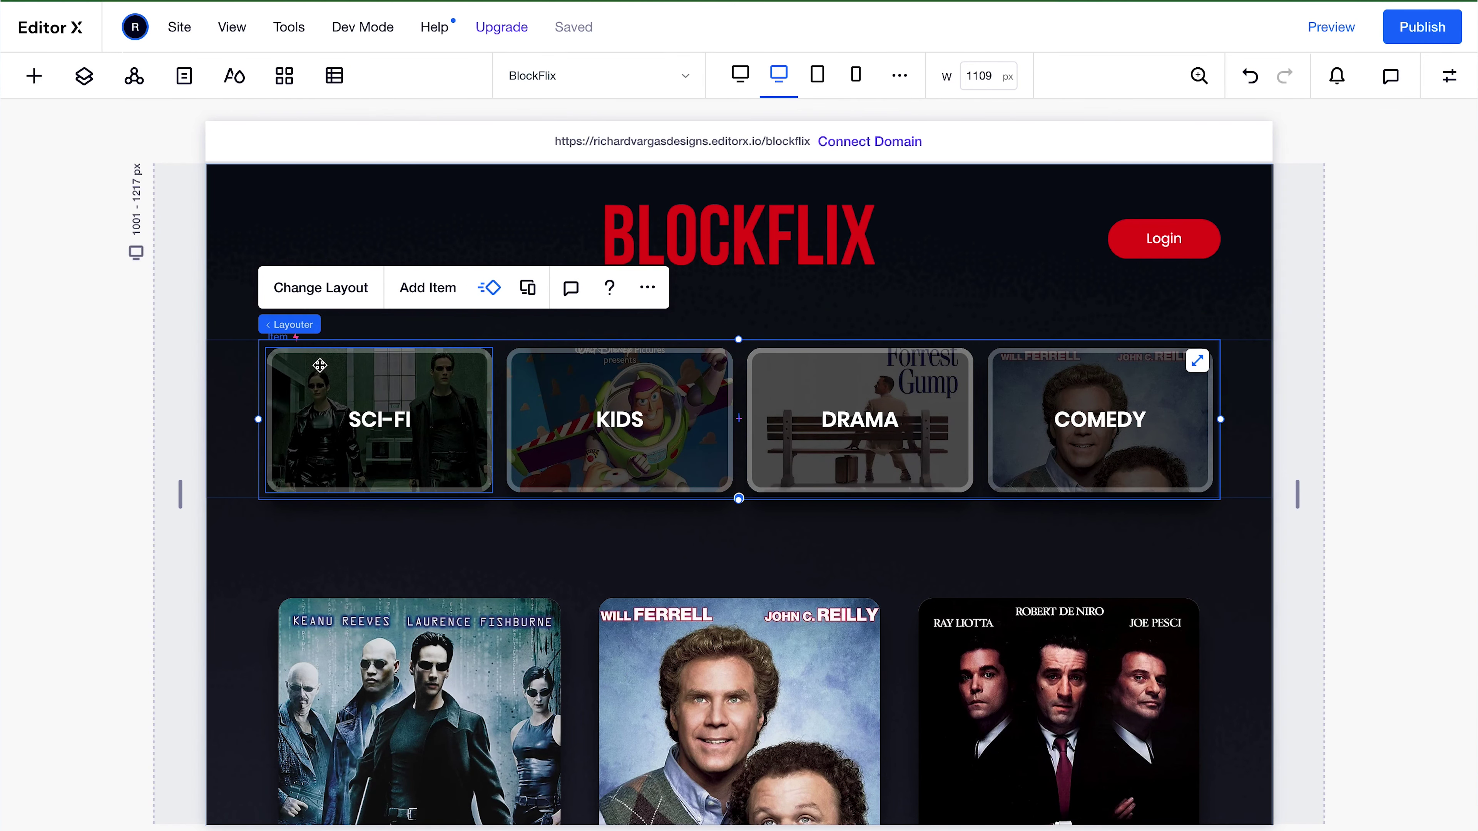
click(304, 287)
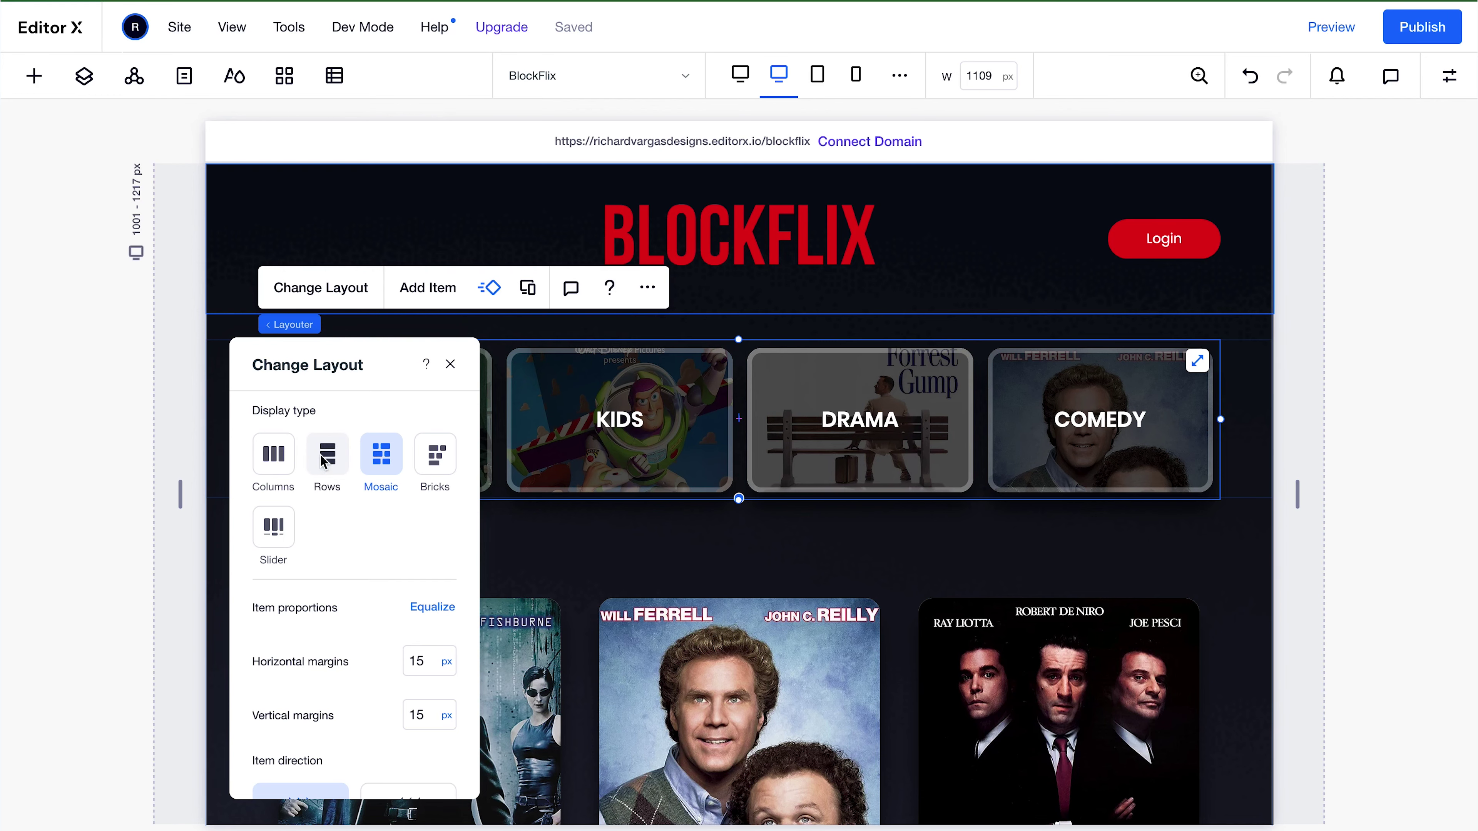
click(324, 463)
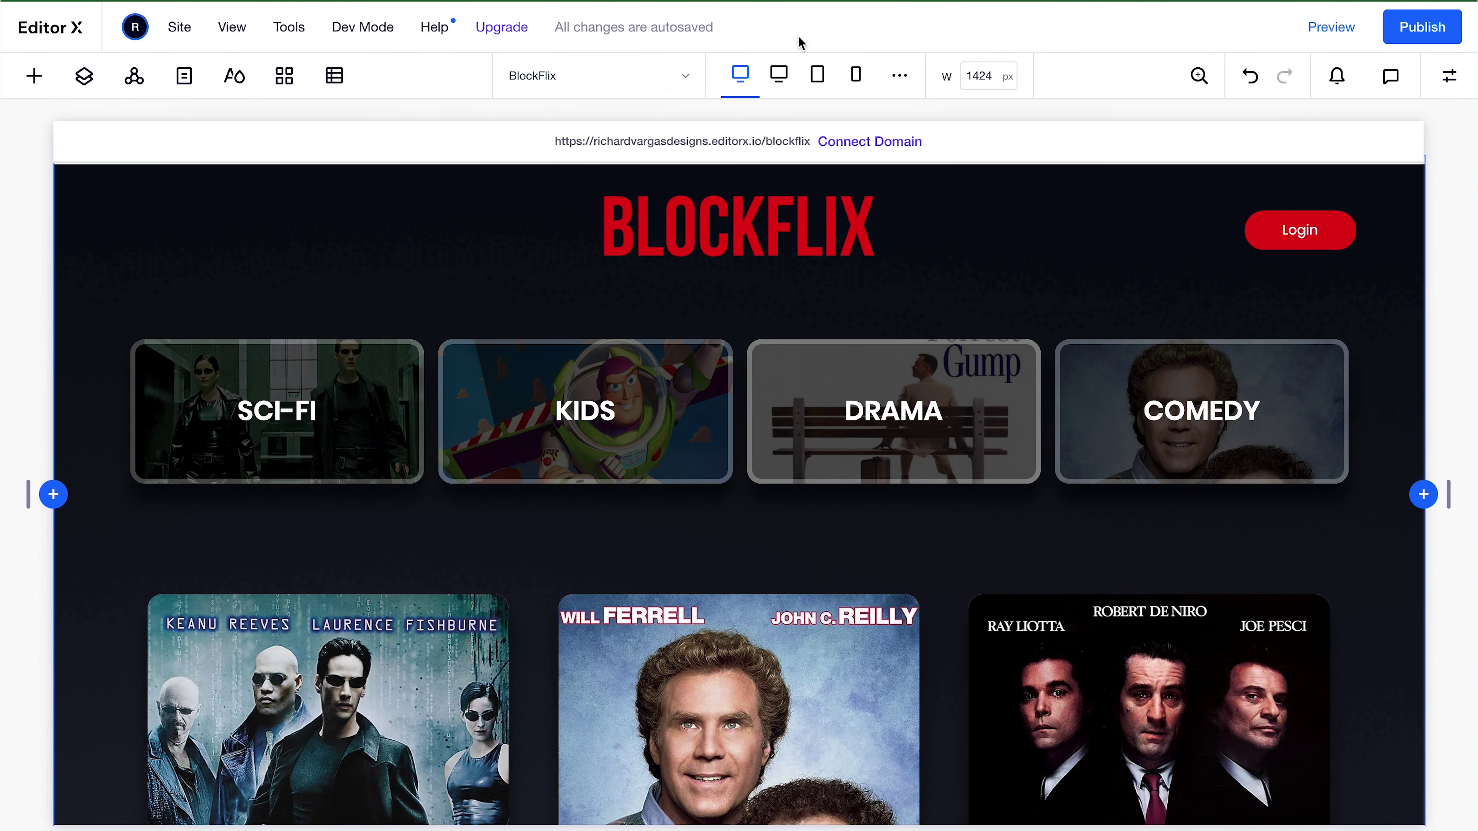
- Hide the Drama item of the category layouter on the mobile breakpoint using Don't Display
click(854, 80)
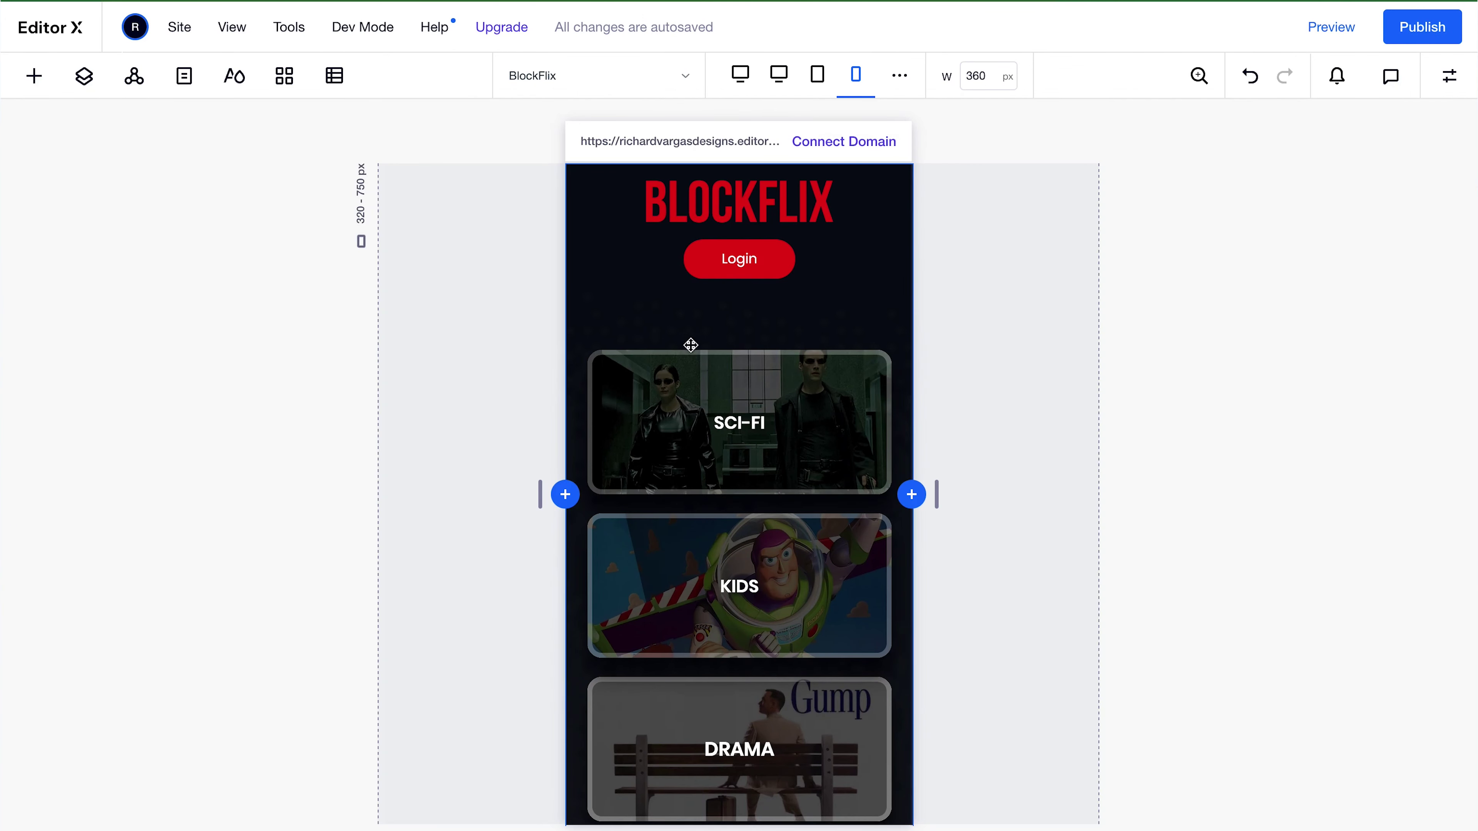
click(602, 377)
click(617, 380)
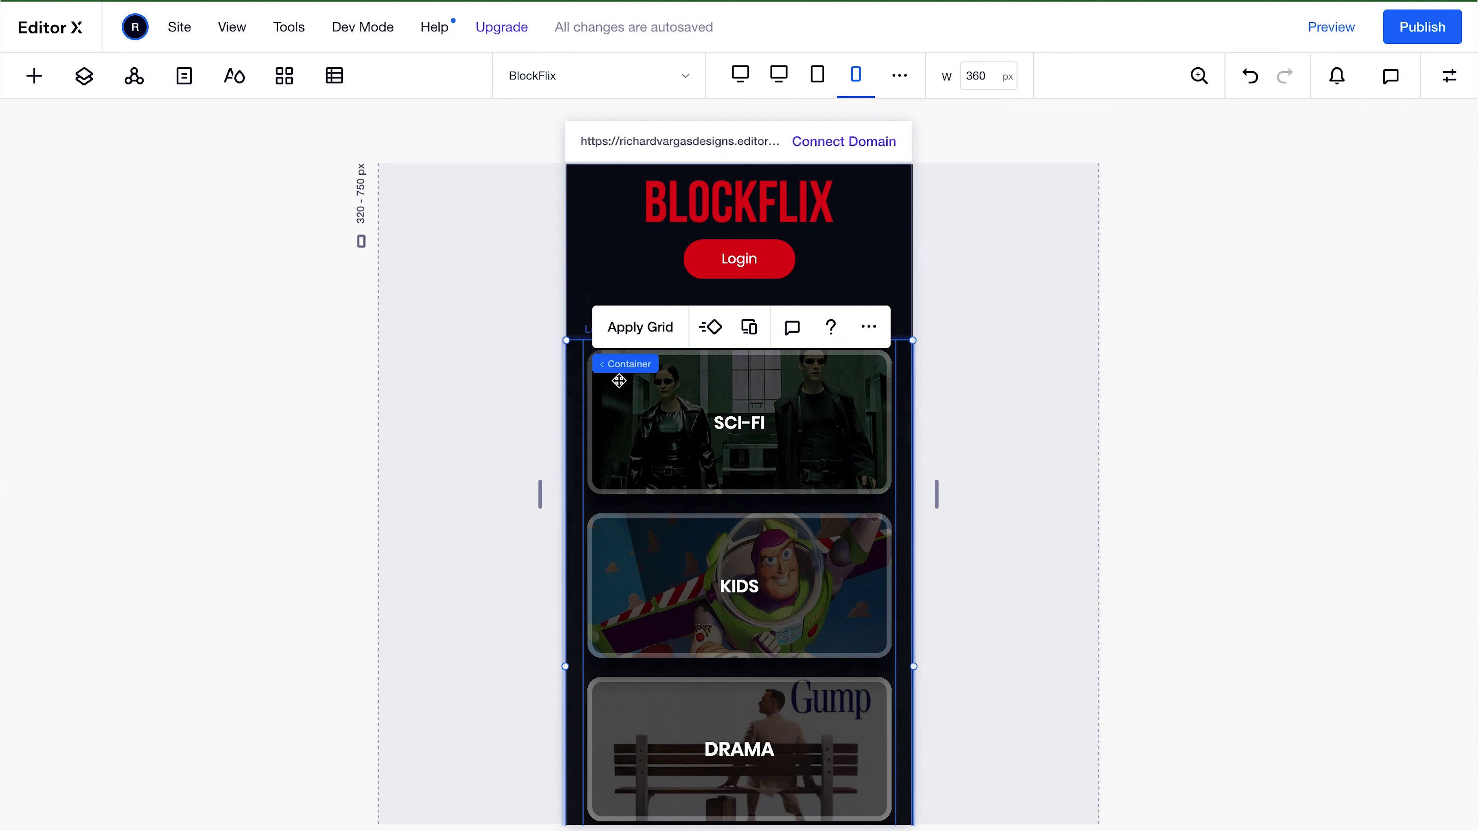
click(615, 547)
click(622, 720)
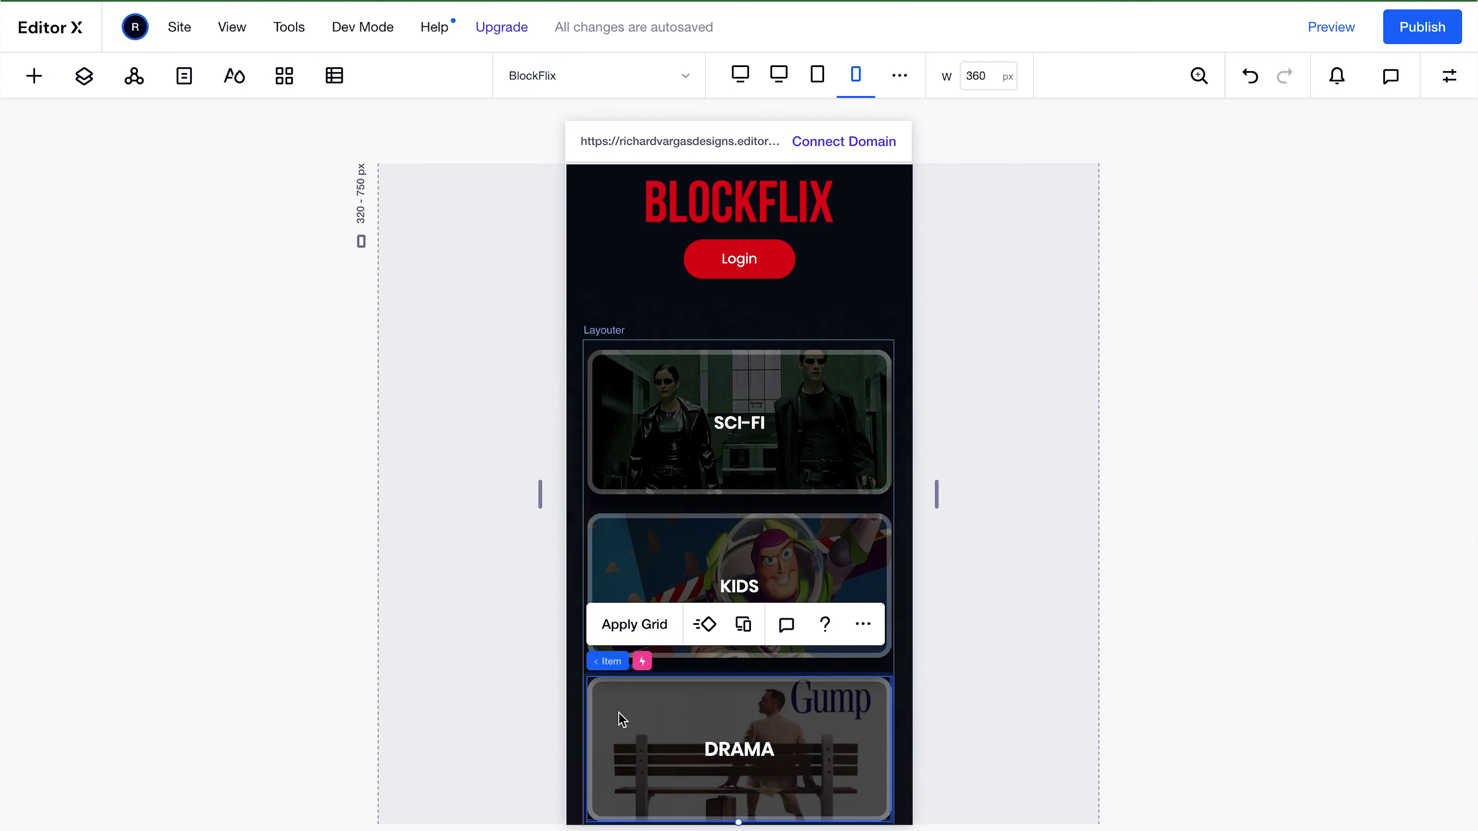
right_click(616, 696)
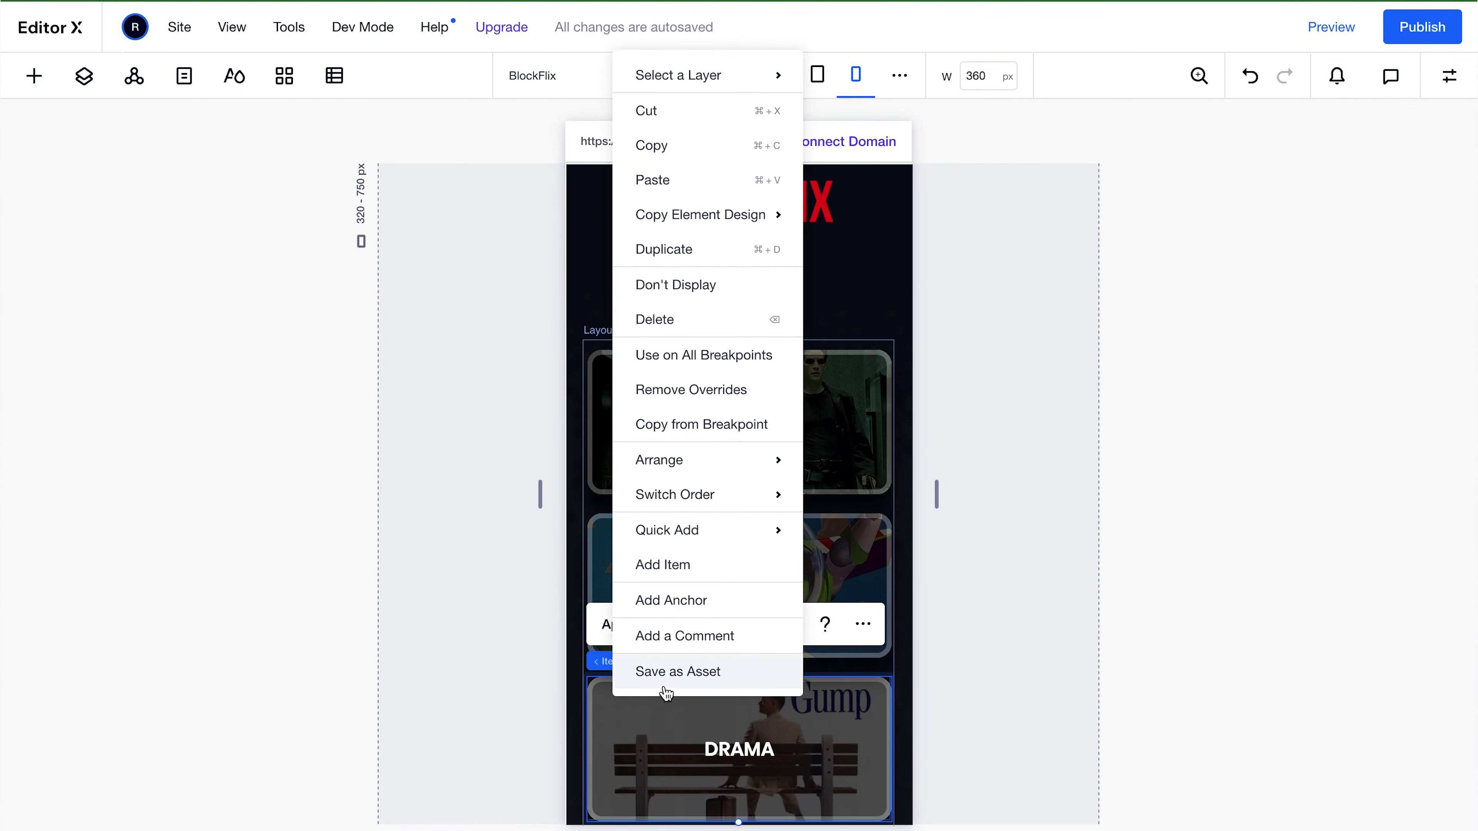
click(720, 292)
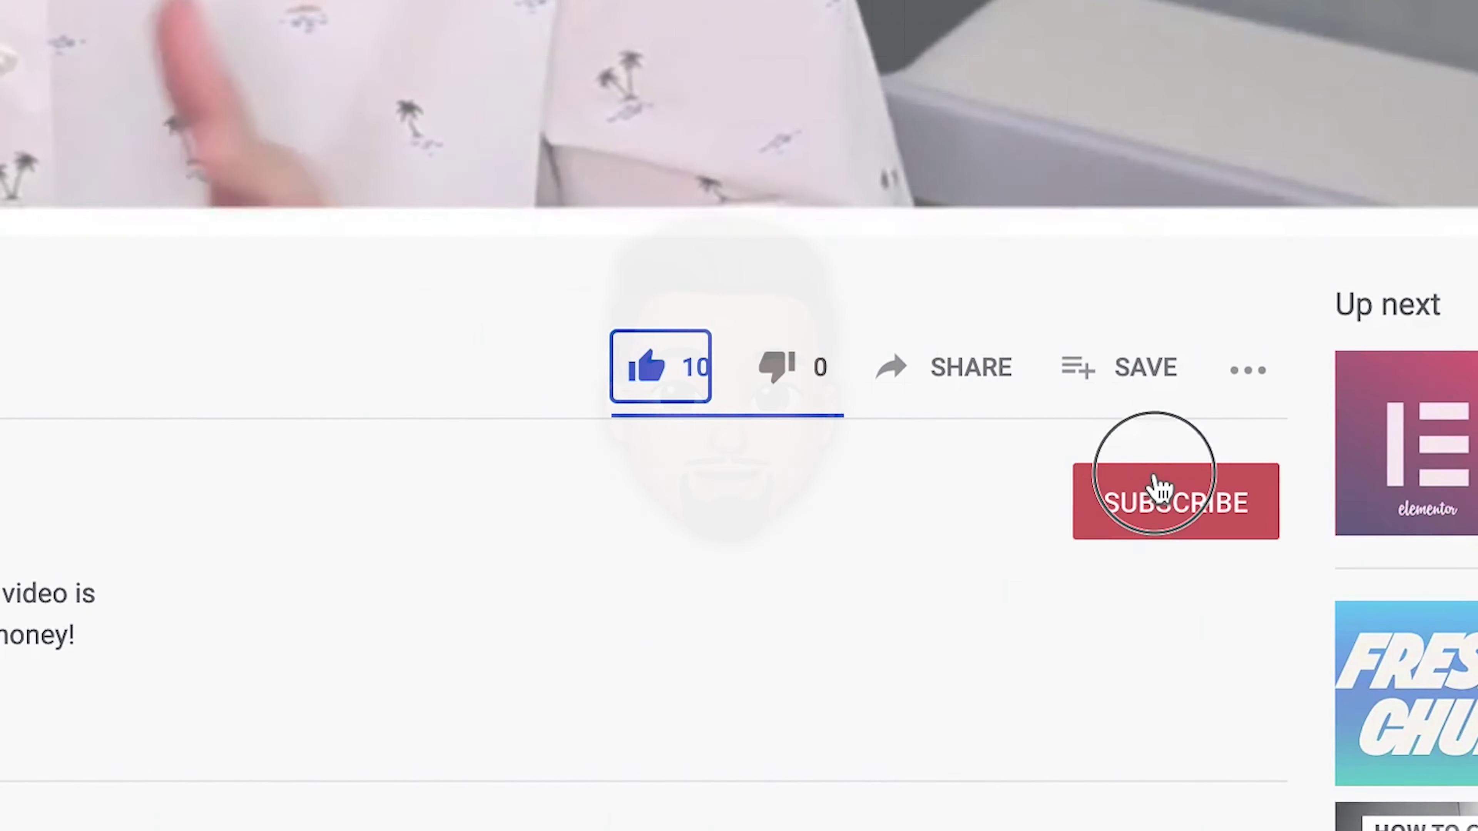
click(1156, 490)
click(1248, 502)
click(1157, 595)
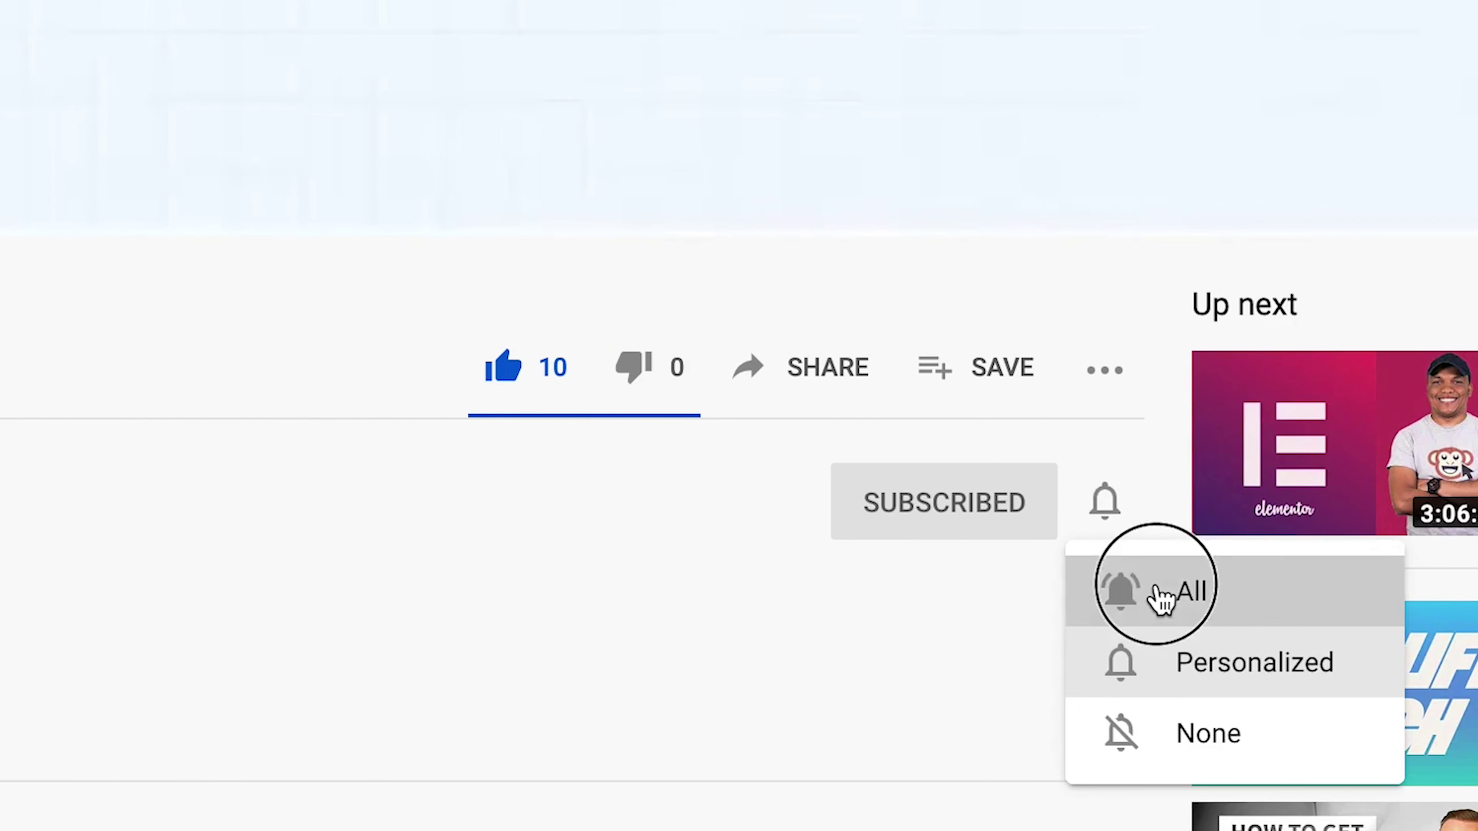